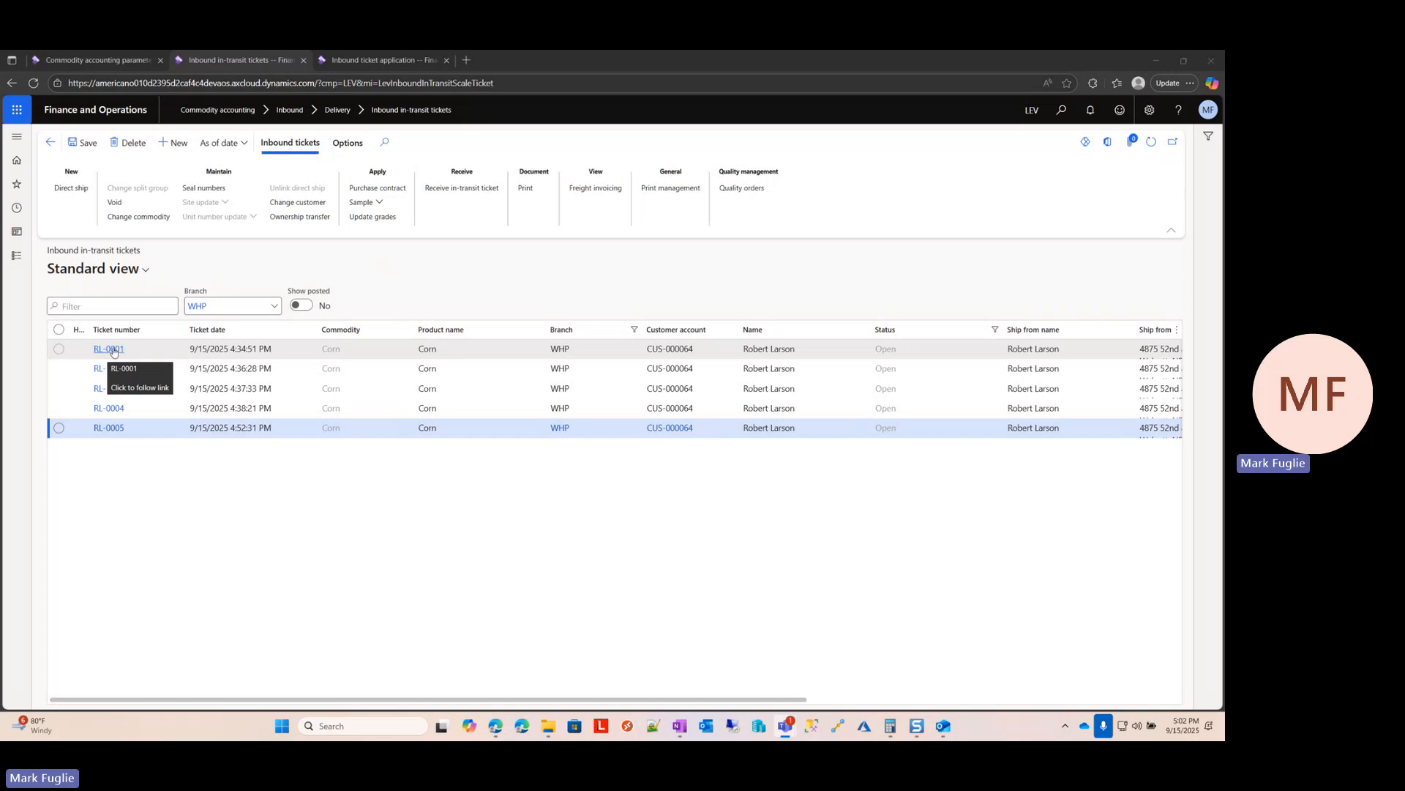
# Step: Add a destination scale certificate to in-transit ticket RL-0001, leaving its number blank and copying the weights and grades
pyautogui.click(142, 350)
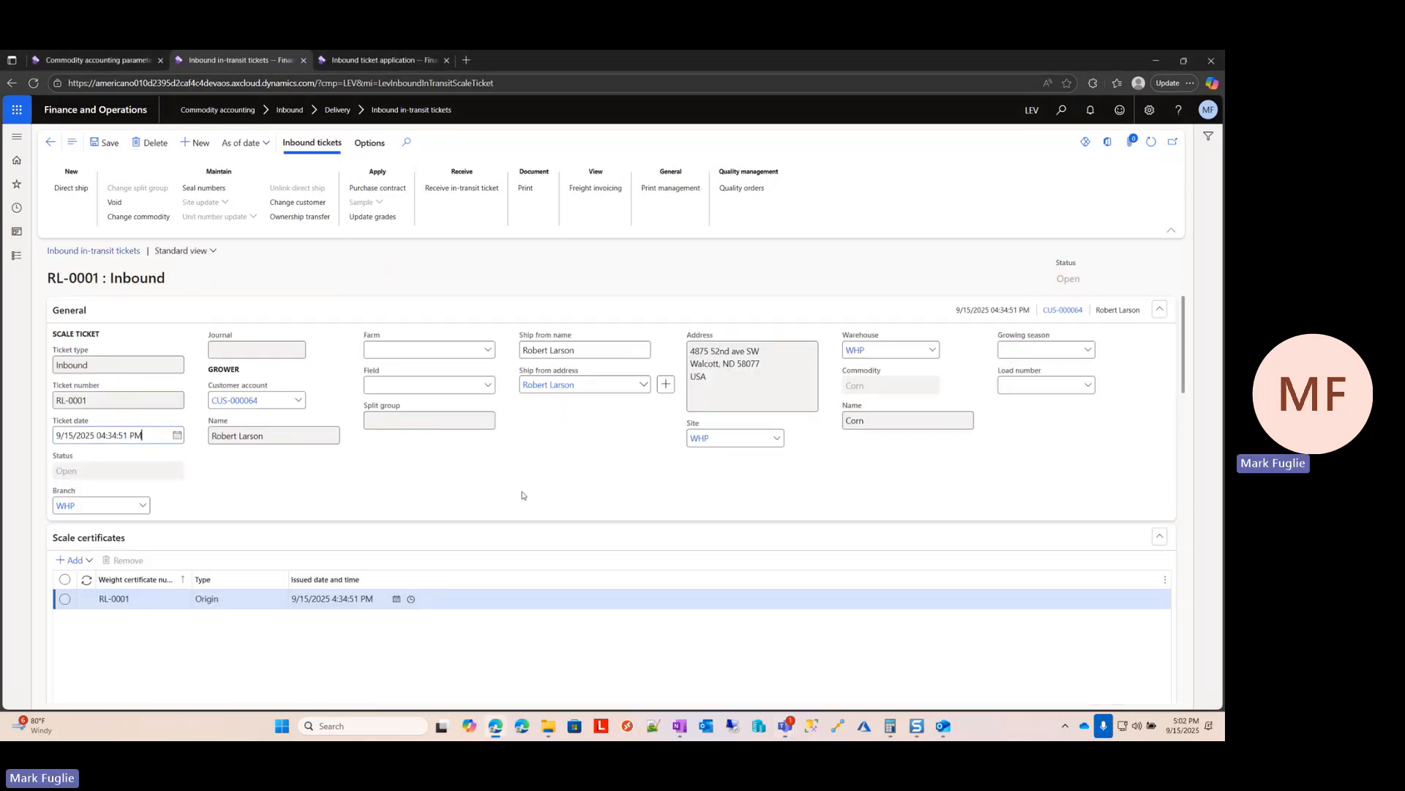
pyautogui.scroll(-2, 529, 491)
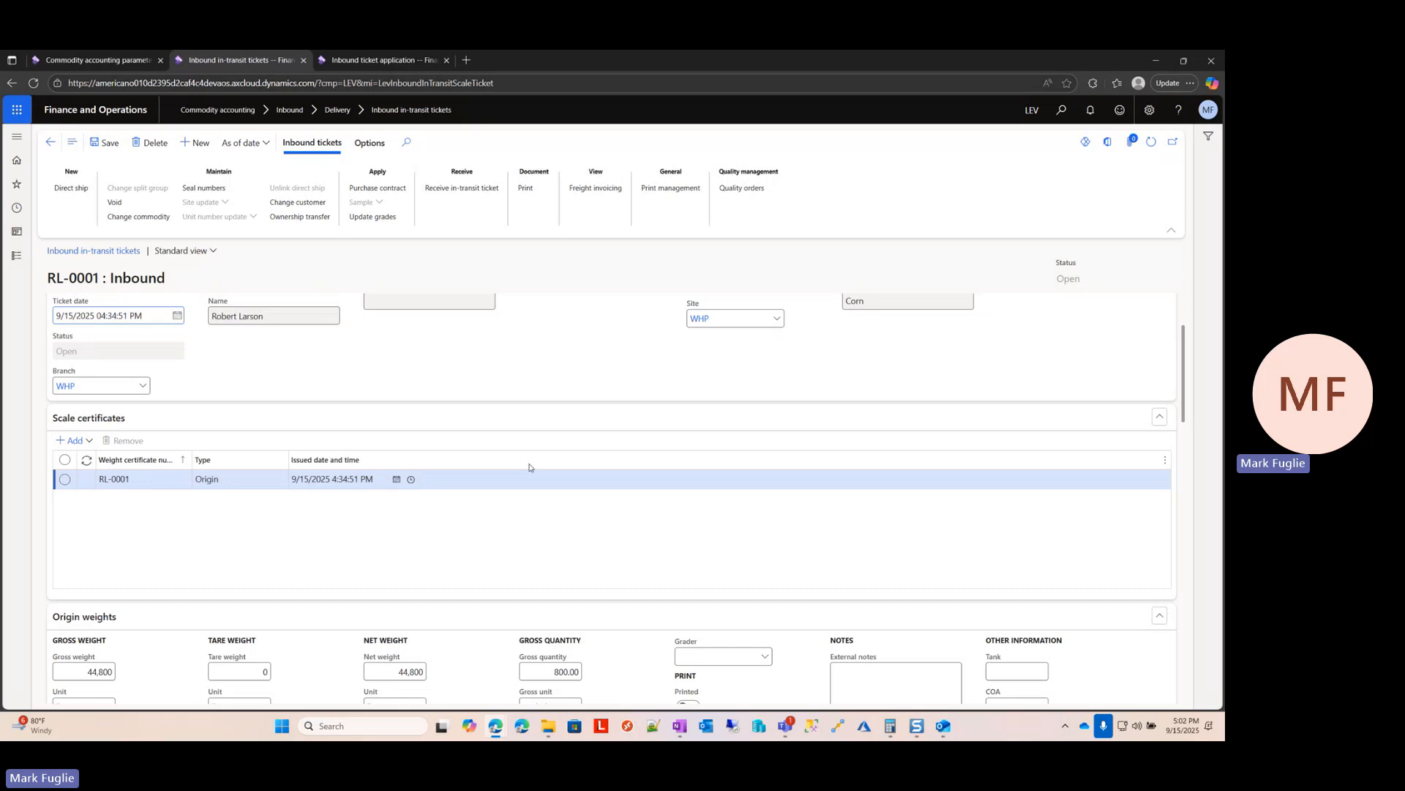
pyautogui.click(89, 442)
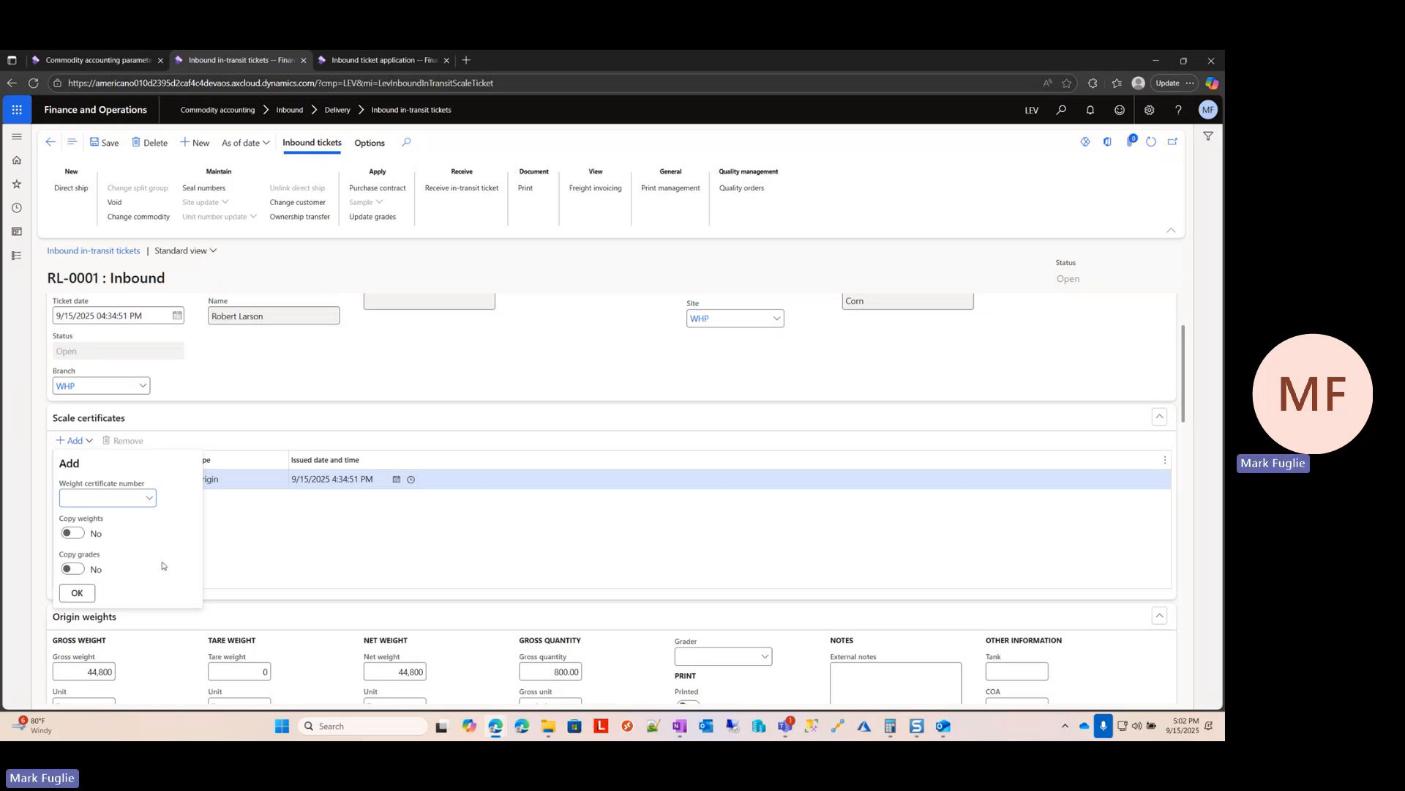
pyautogui.click(80, 533)
pyautogui.click(80, 570)
pyautogui.click(111, 497)
pyautogui.click(79, 593)
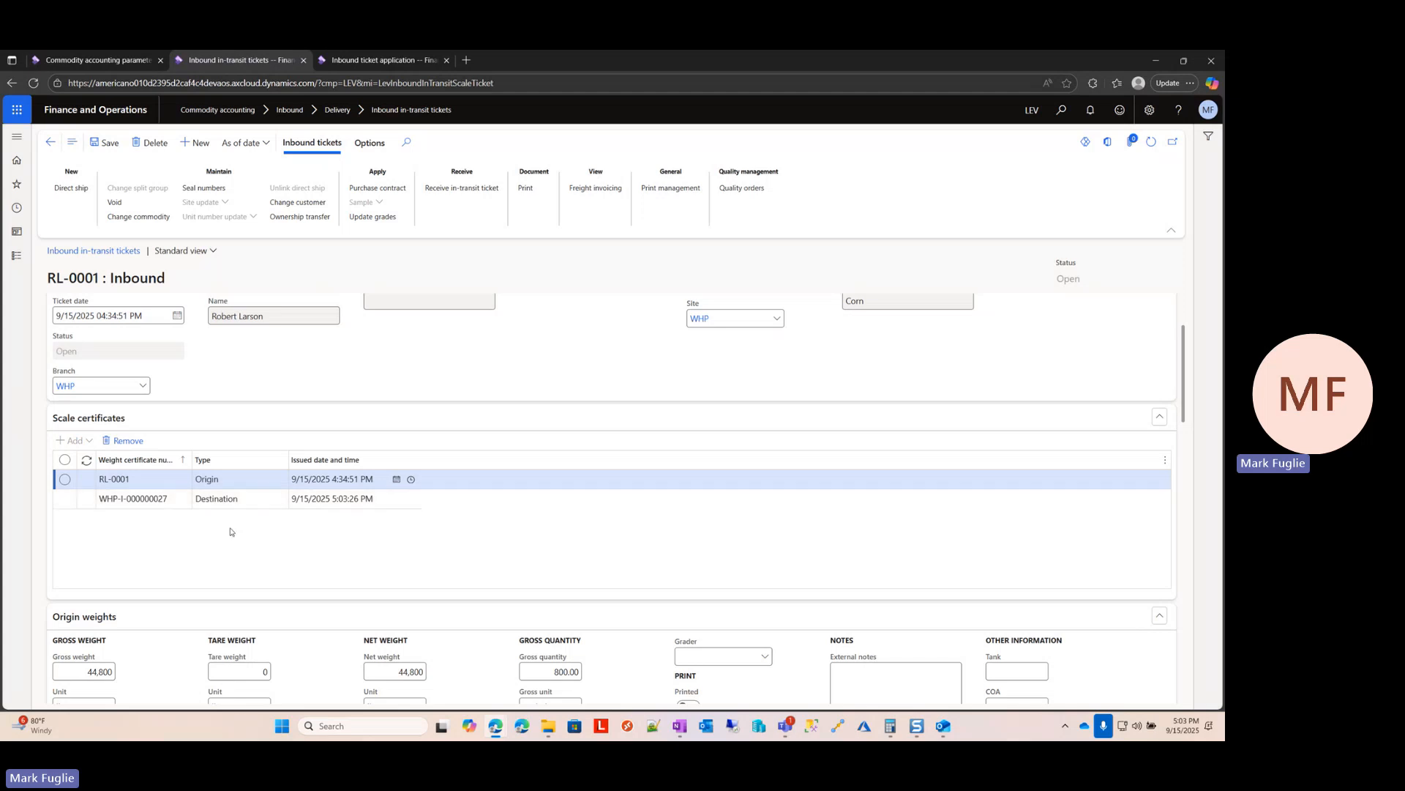
# Step: Examine the origin weights on ticket RL-0001, followed by the destination certificate's weights and grade factors
pyautogui.scroll(-1, 260, 538)
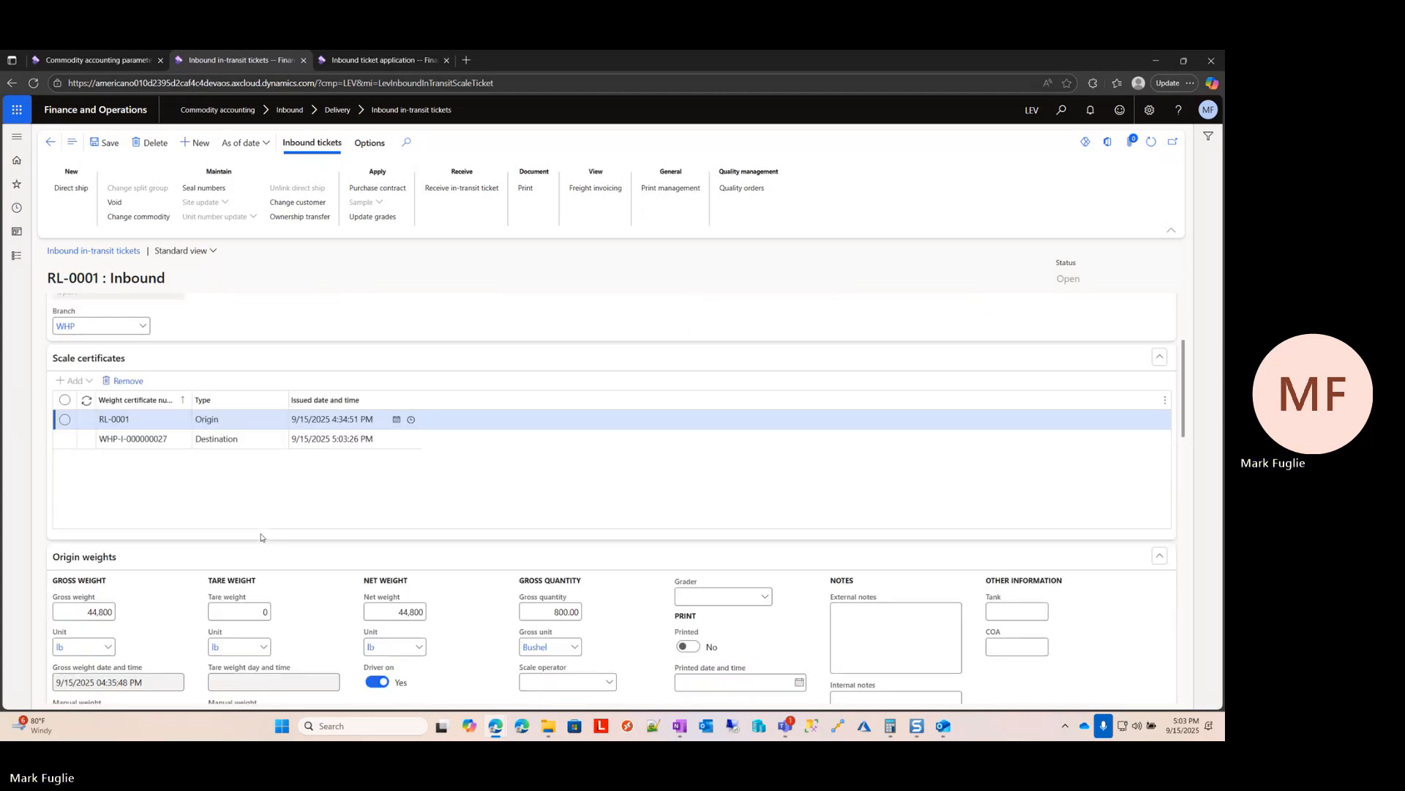
pyautogui.scroll(-2, 353, 512)
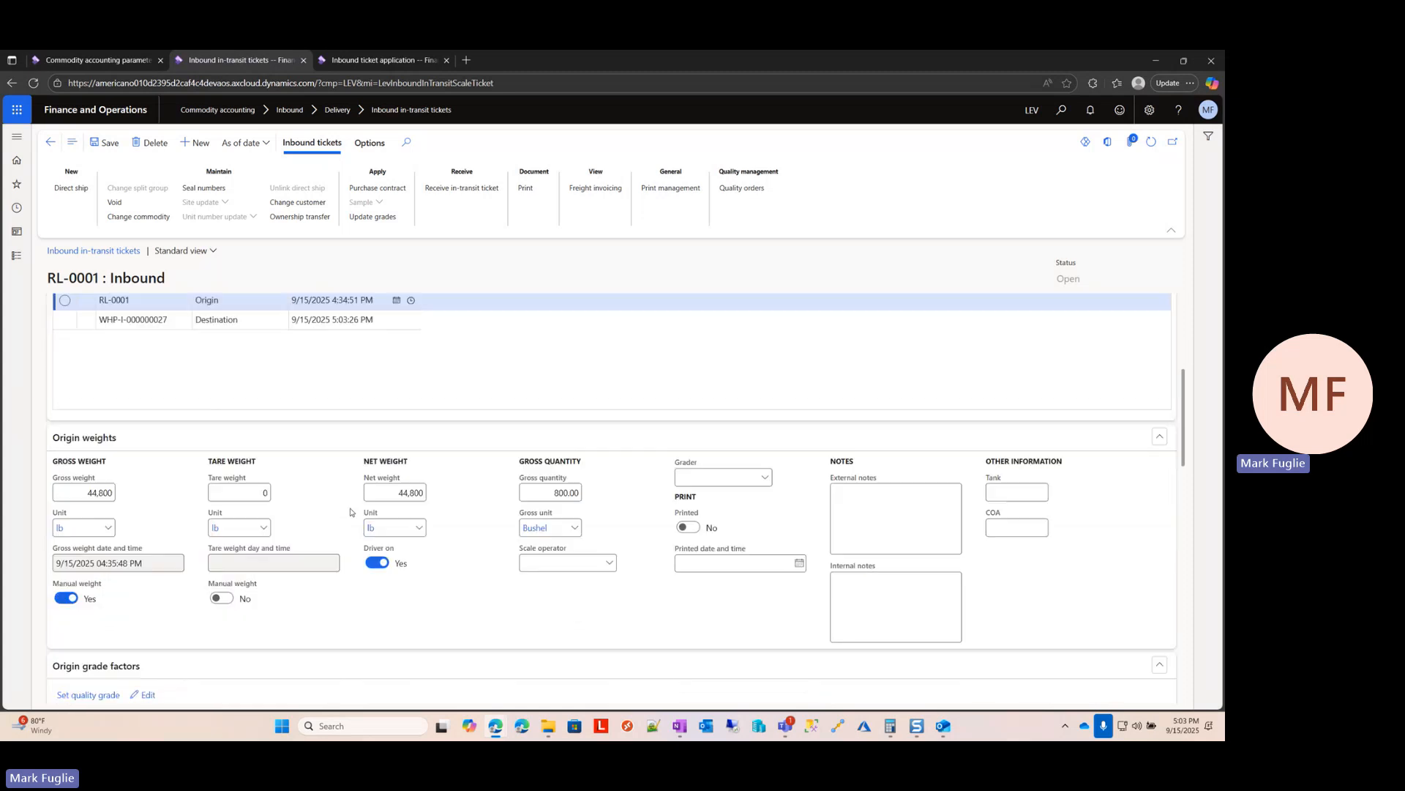
pyautogui.scroll(-1, 300, 567)
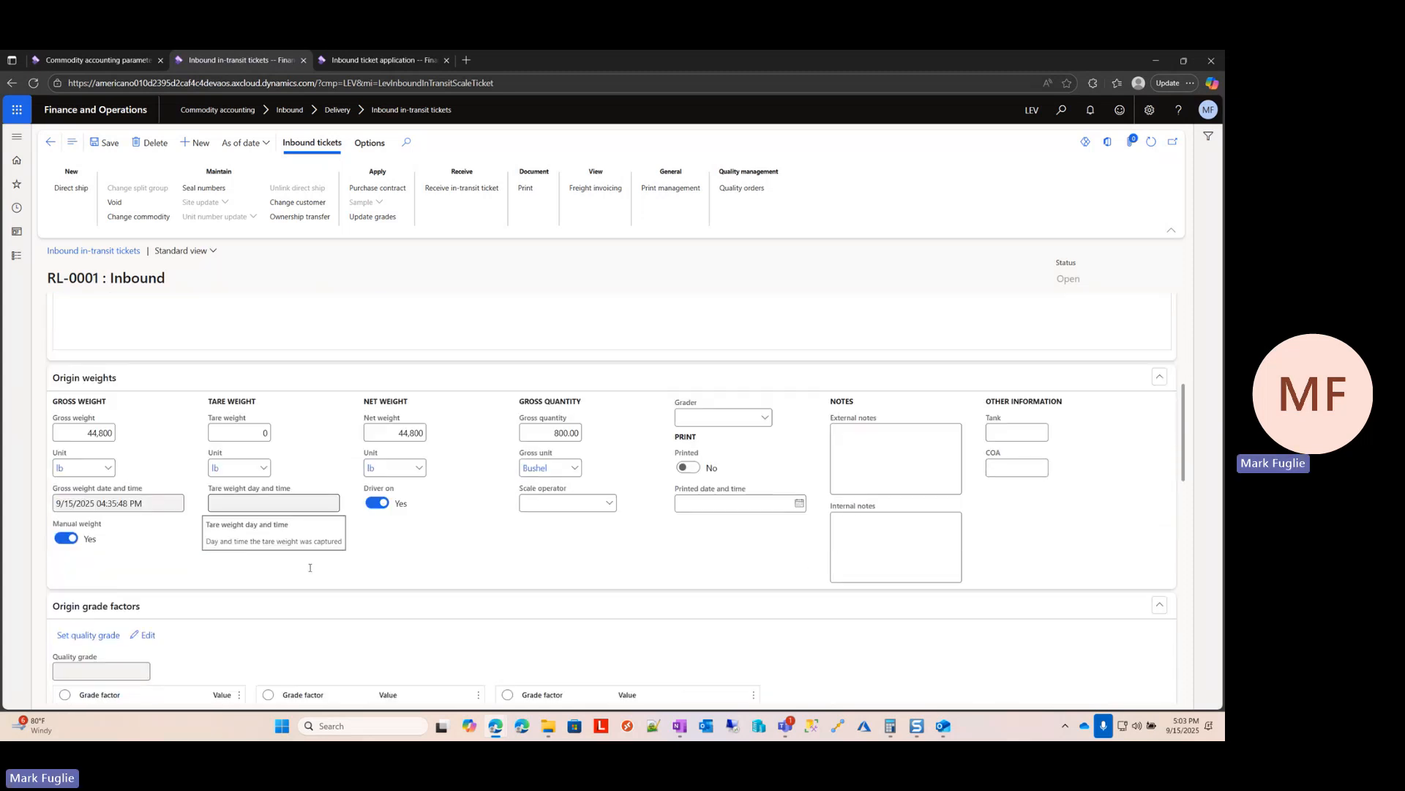
pyautogui.scroll(1, 300, 567)
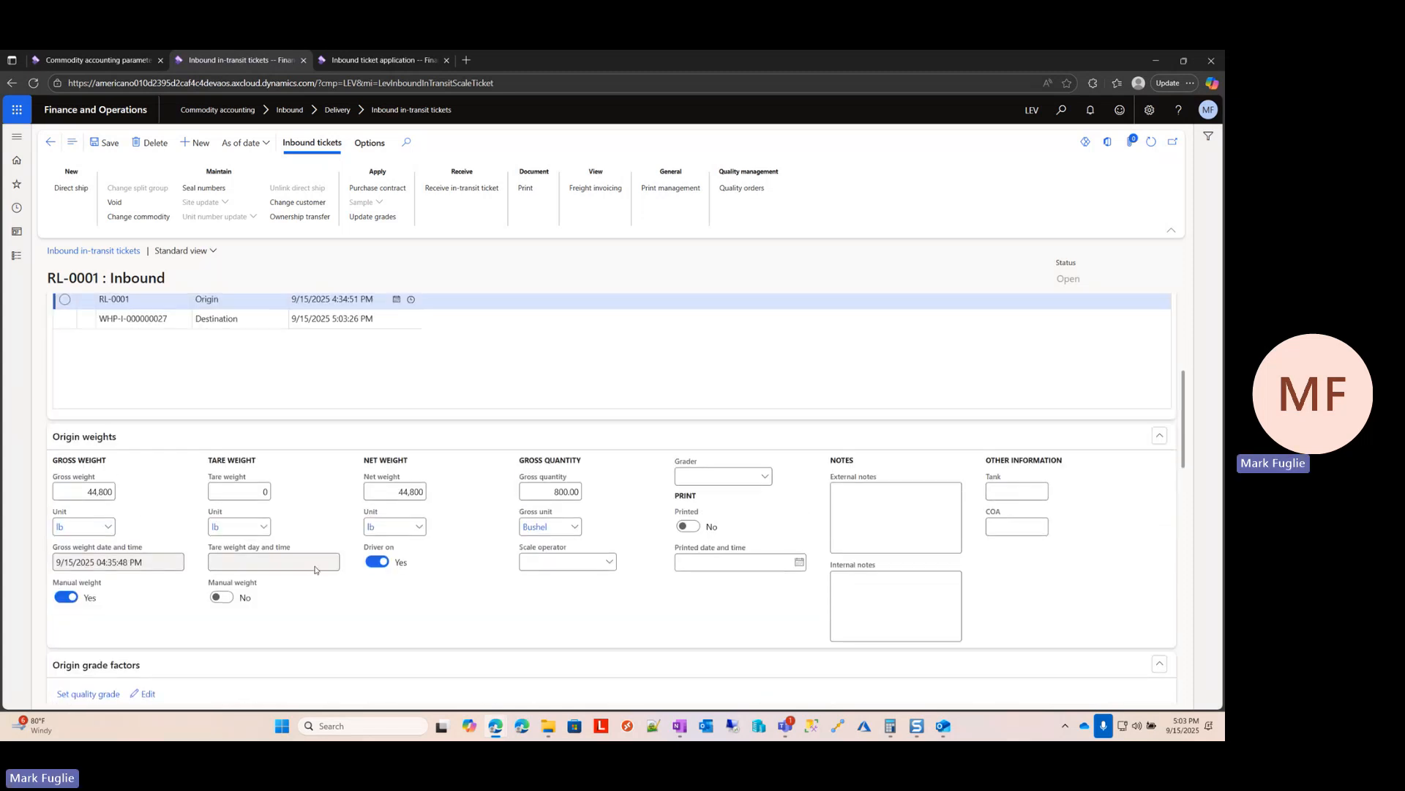
pyautogui.click(233, 320)
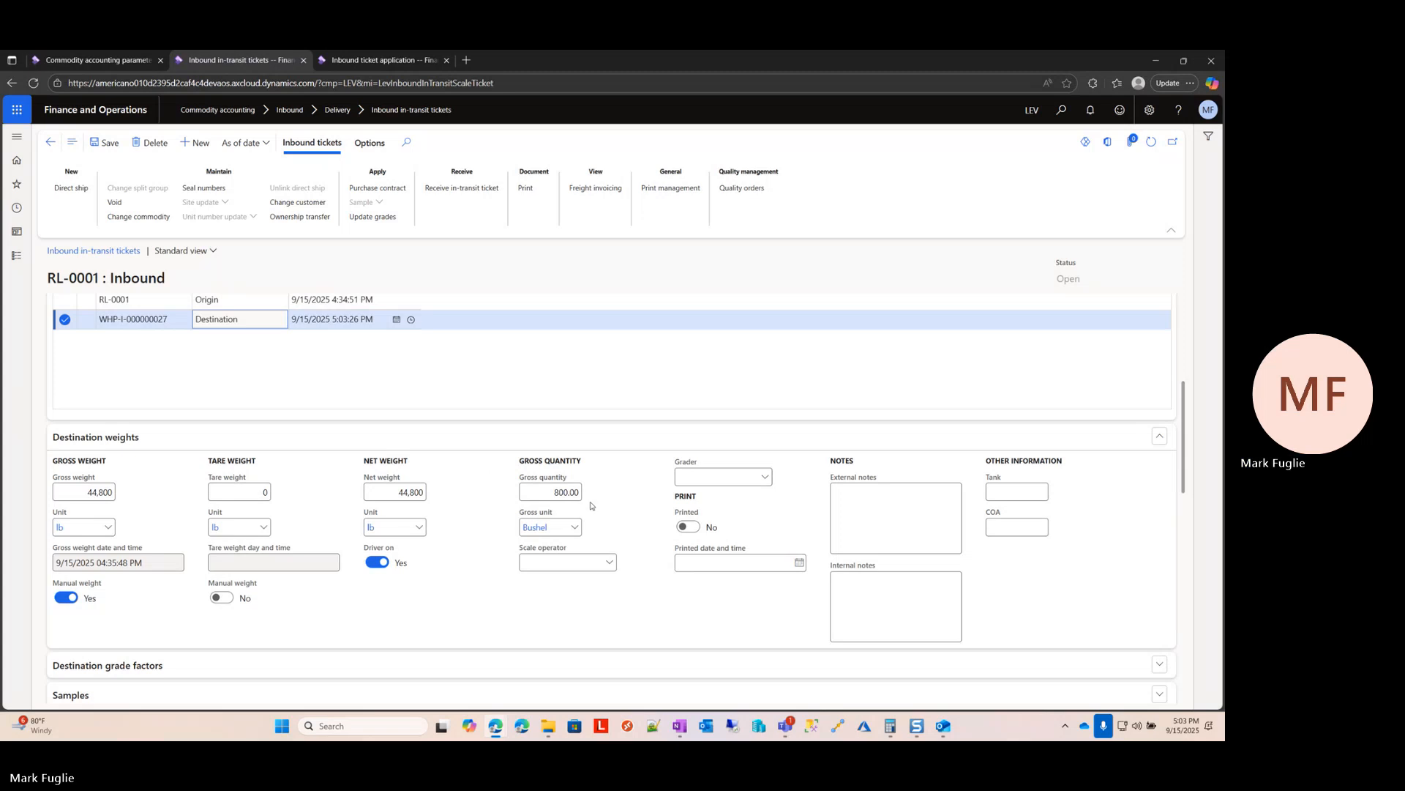
pyautogui.scroll(-1, 467, 575)
pyautogui.scroll(-6, 467, 575)
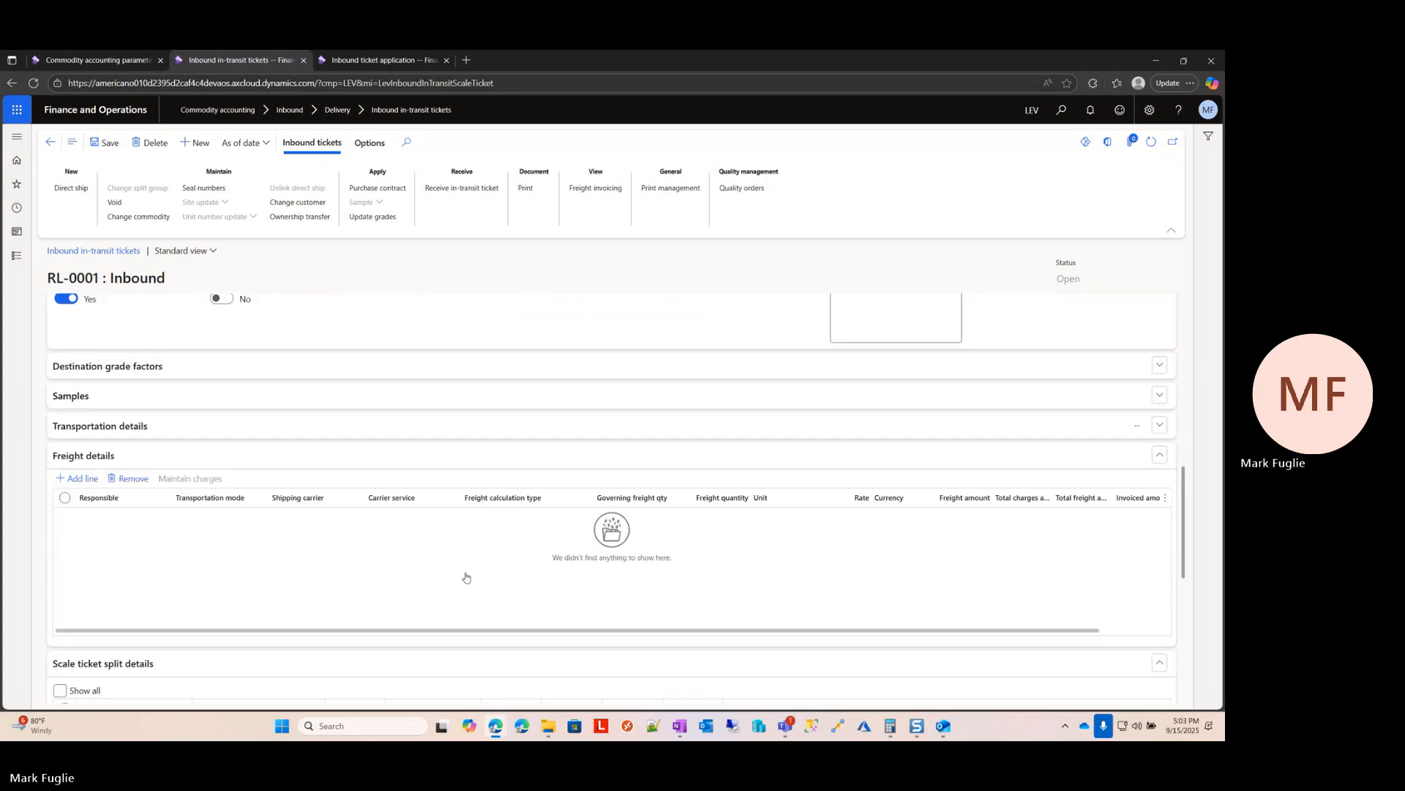
pyautogui.scroll(1, 320, 422)
pyautogui.scroll(5, 320, 422)
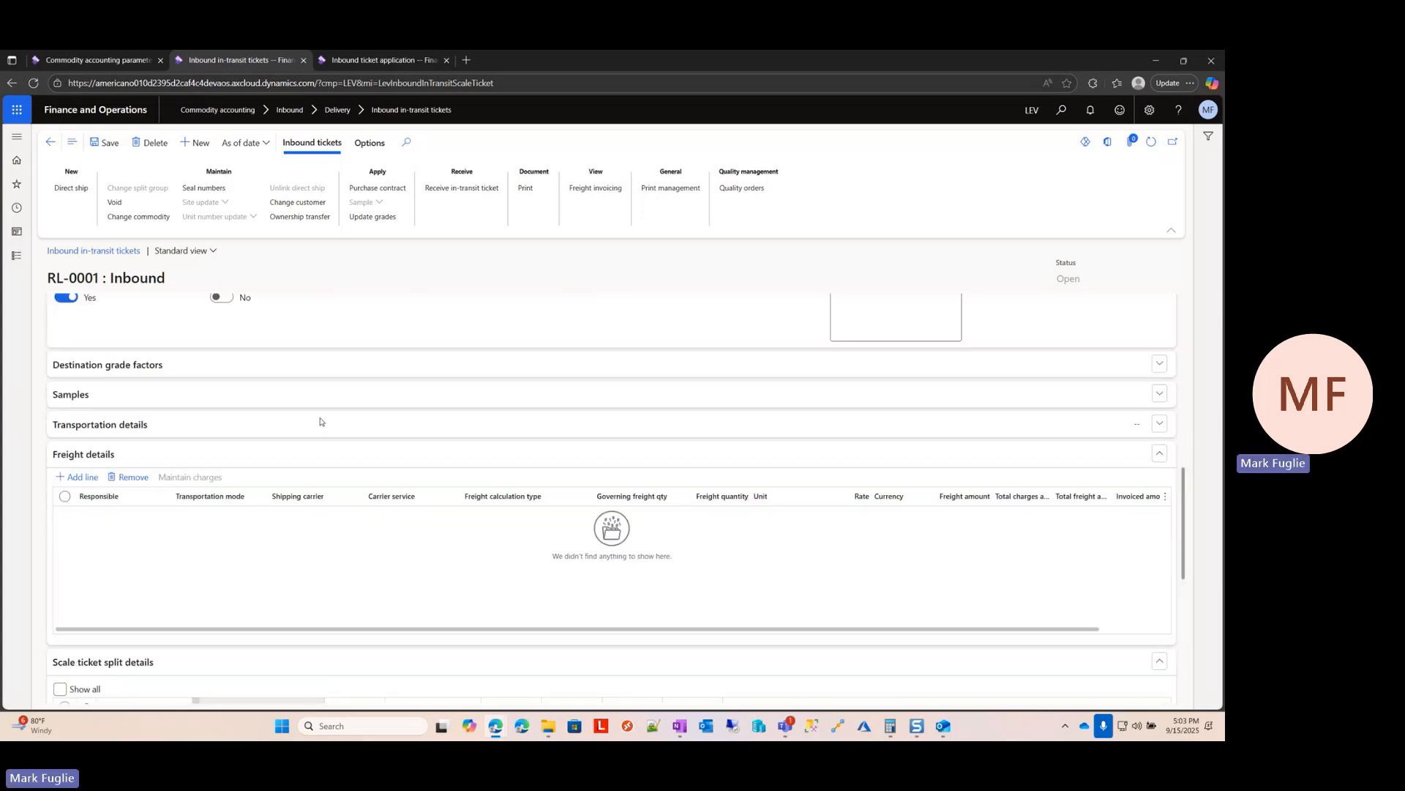
pyautogui.click(298, 368)
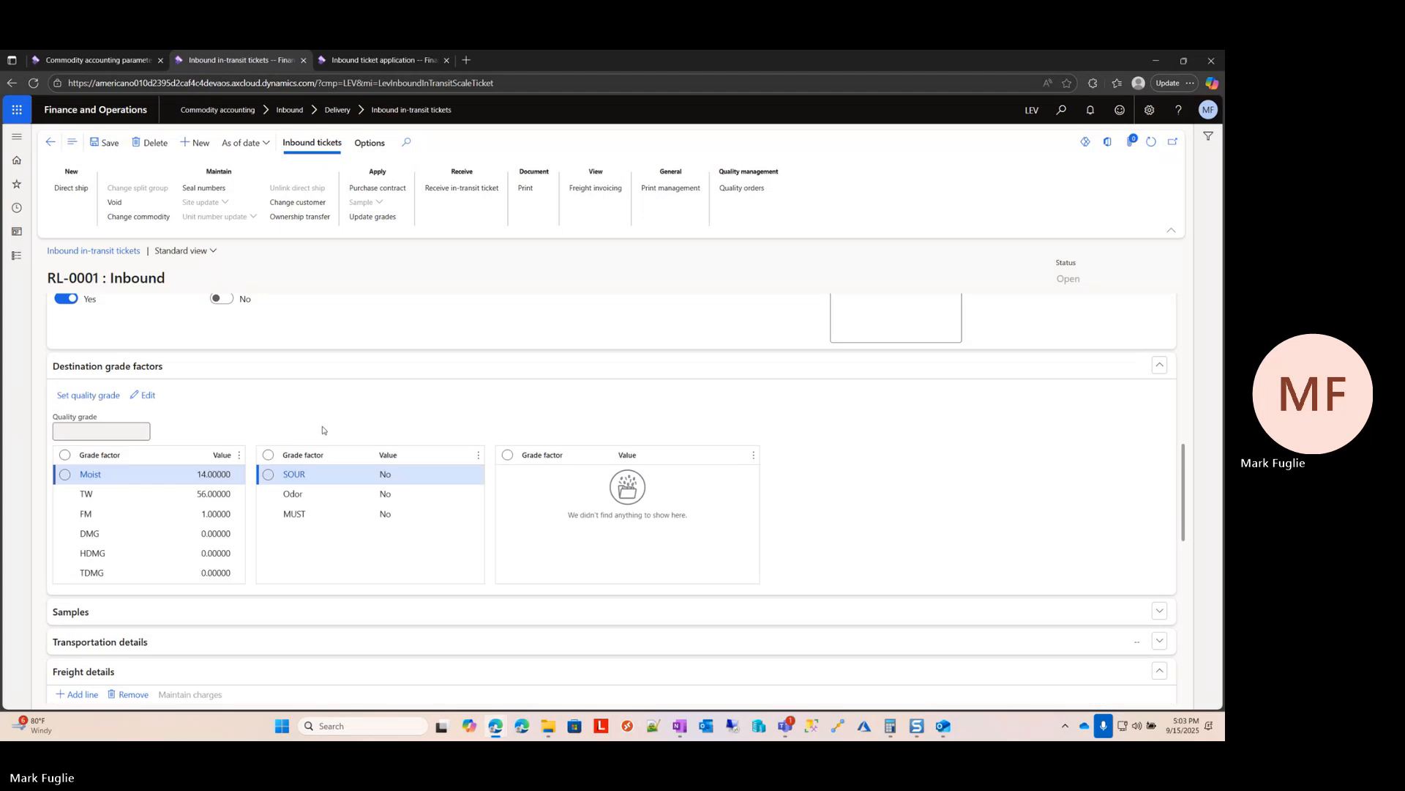
# Step: Compare the origin certificate's weights and grade factors with the destination ones, and return to the in-transit ticket list
pyautogui.scroll(6, 353, 426)
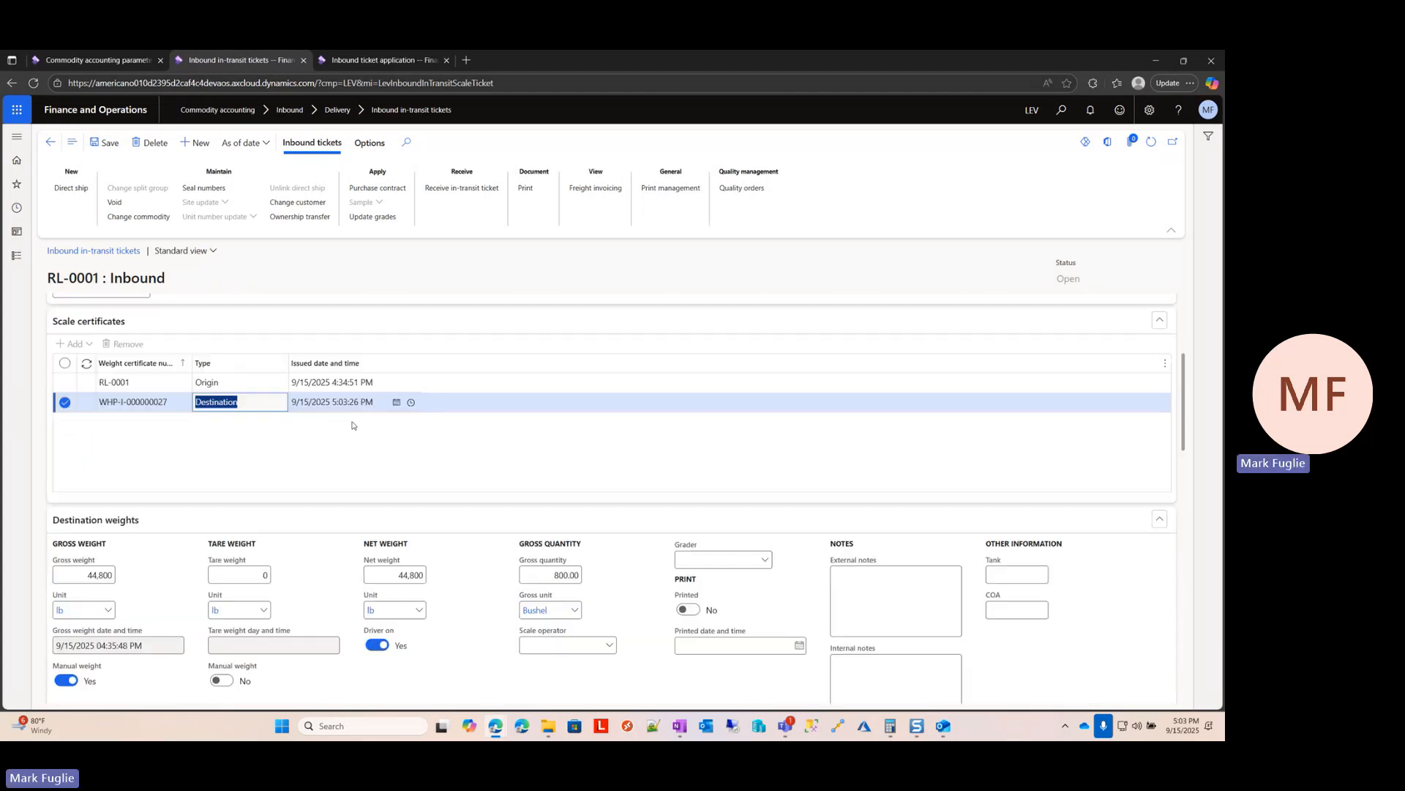
pyautogui.click(249, 421)
pyautogui.scroll(-4, 556, 662)
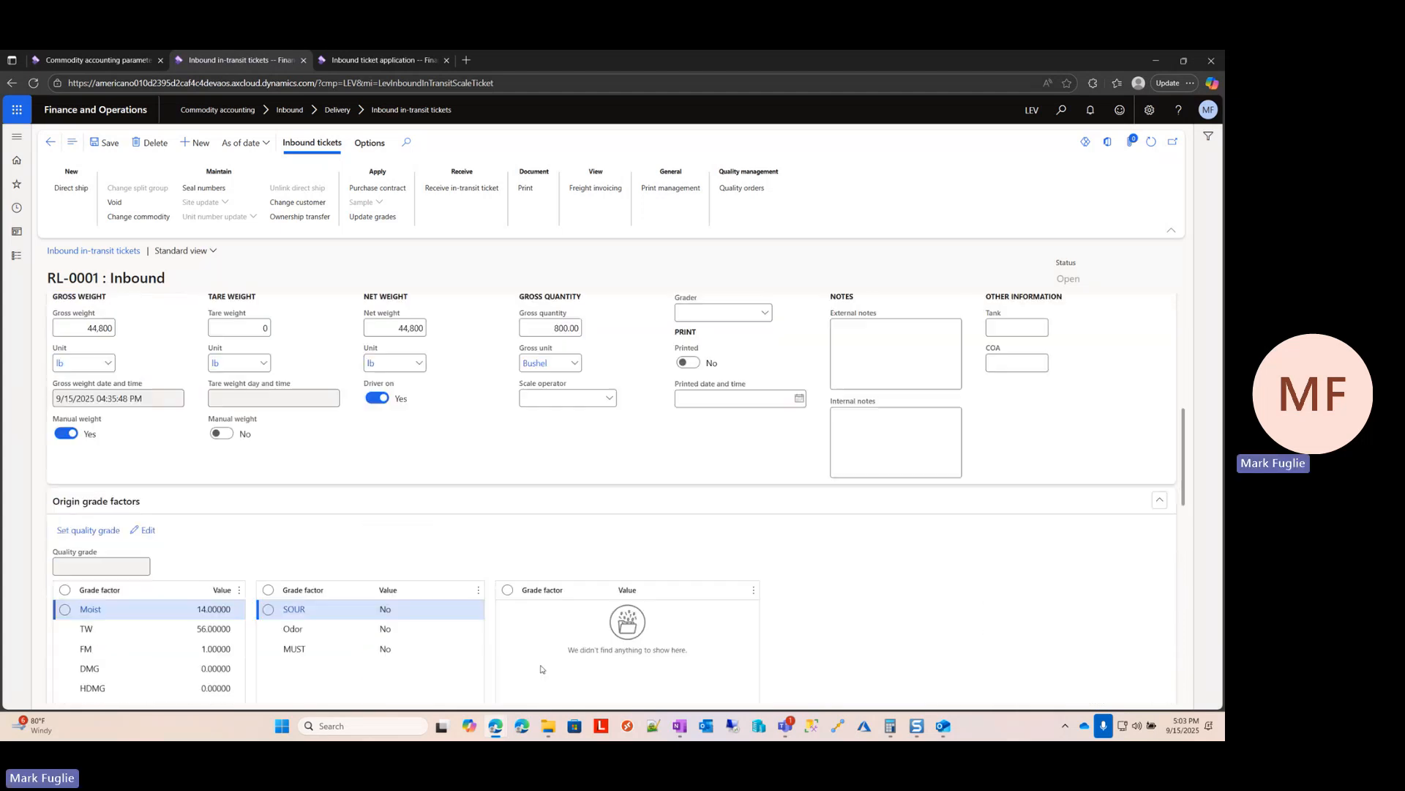
pyautogui.scroll(4, 249, 503)
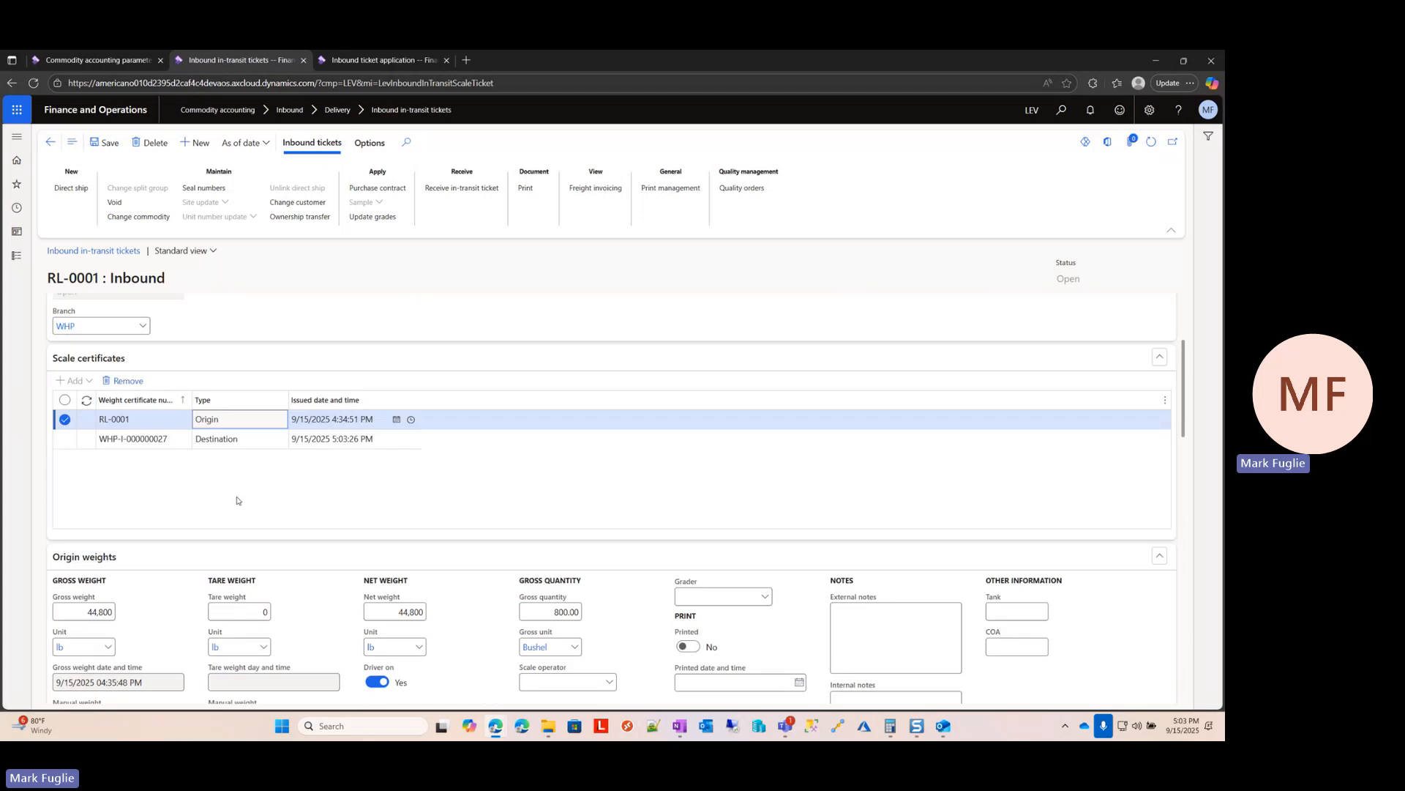
pyautogui.scroll(-3, 349, 498)
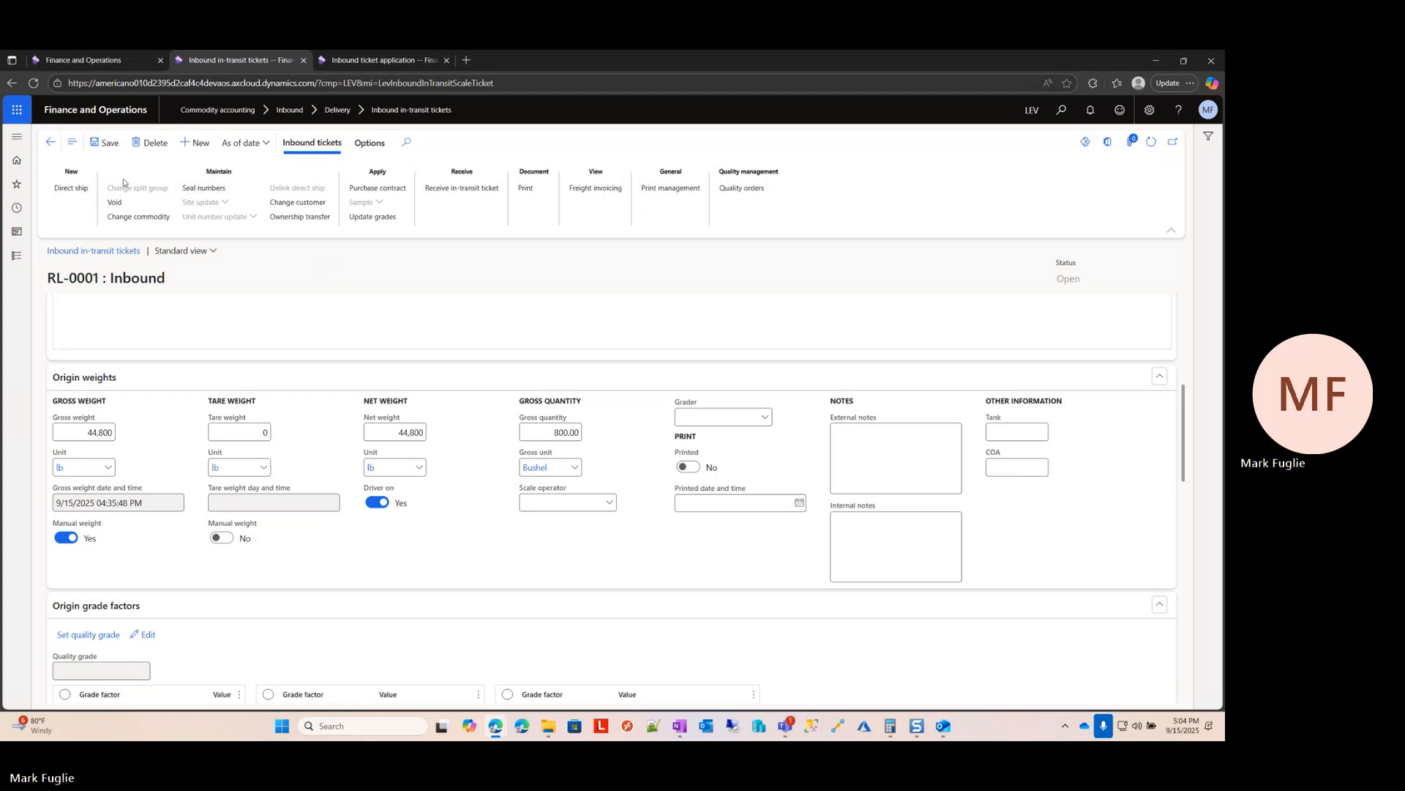
pyautogui.click(51, 143)
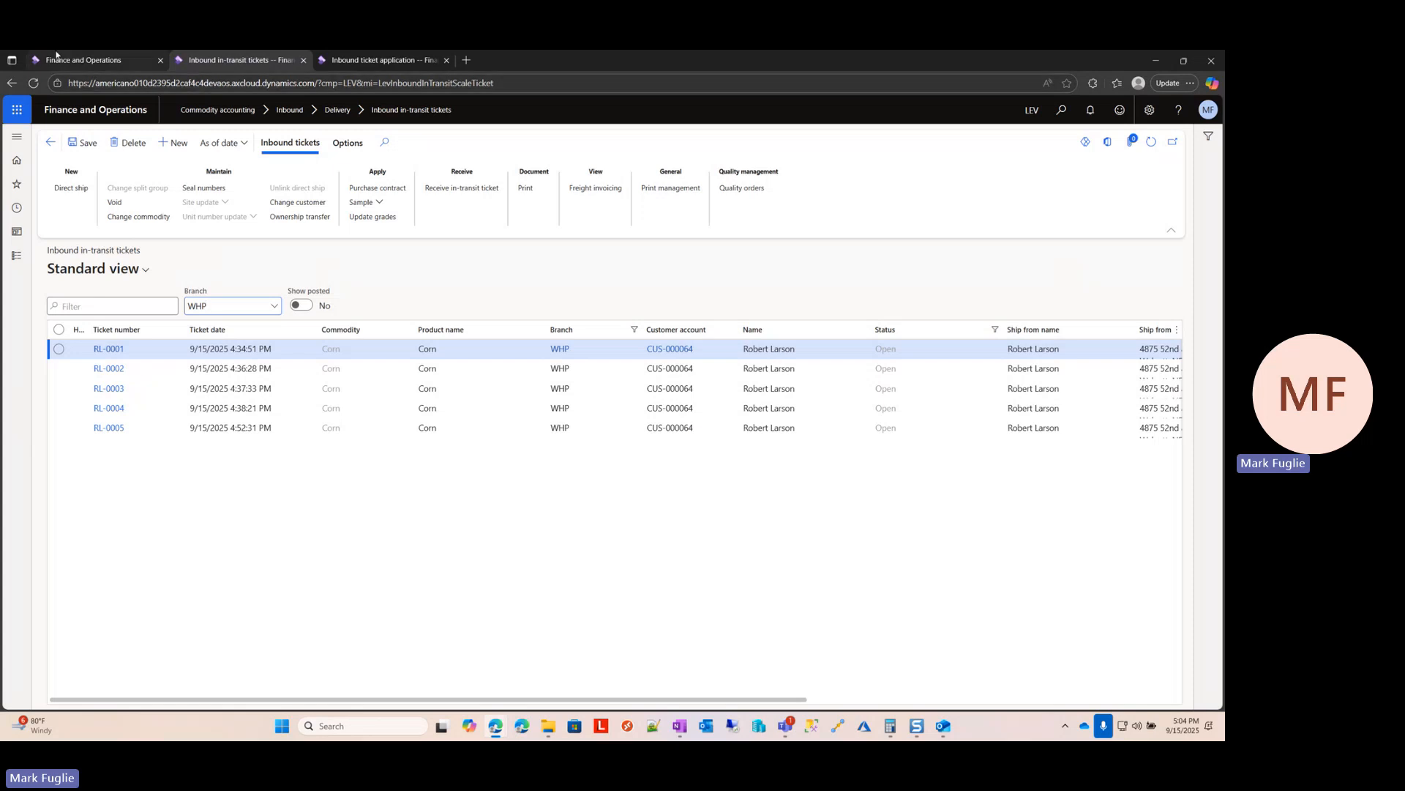
# Step: View the scale ticket settings in the commodity accounting parameters, including the option to allow receiving in-transit tickets
pyautogui.click(79, 62)
pyautogui.click(695, 377)
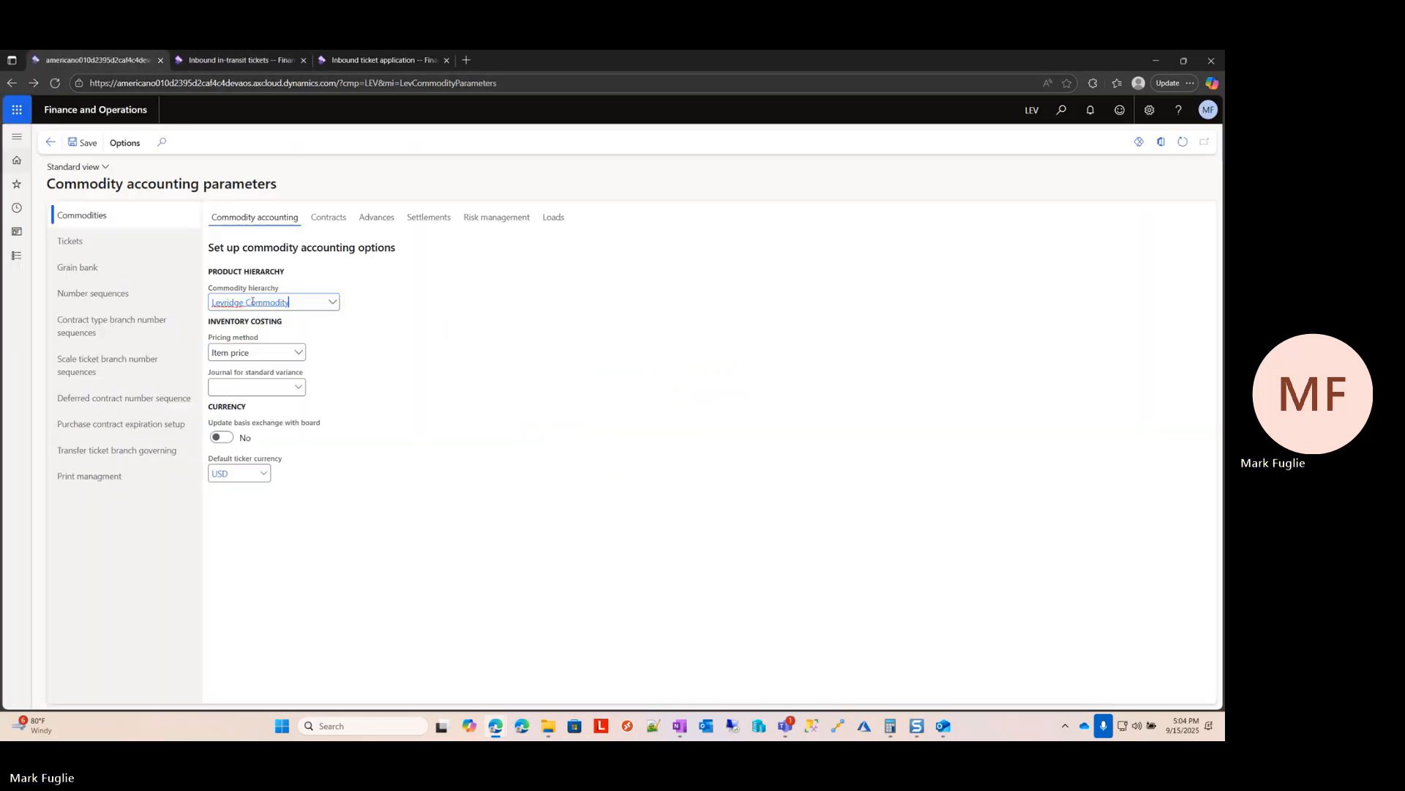
pyautogui.click(84, 243)
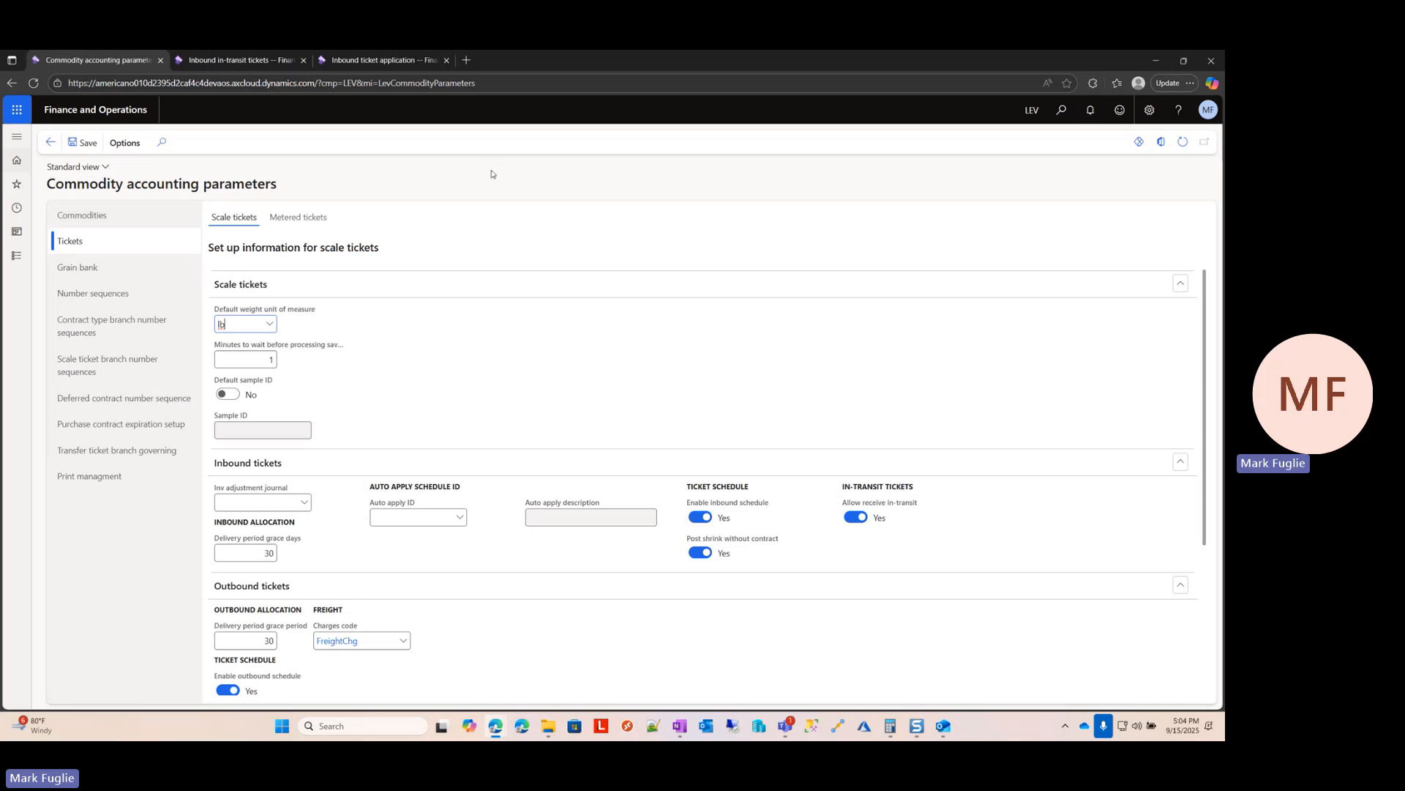
# Step: Check tickets RL-0002 and RL-0003 for their scale certificates, and return to the in-transit ticket list
pyautogui.click(234, 60)
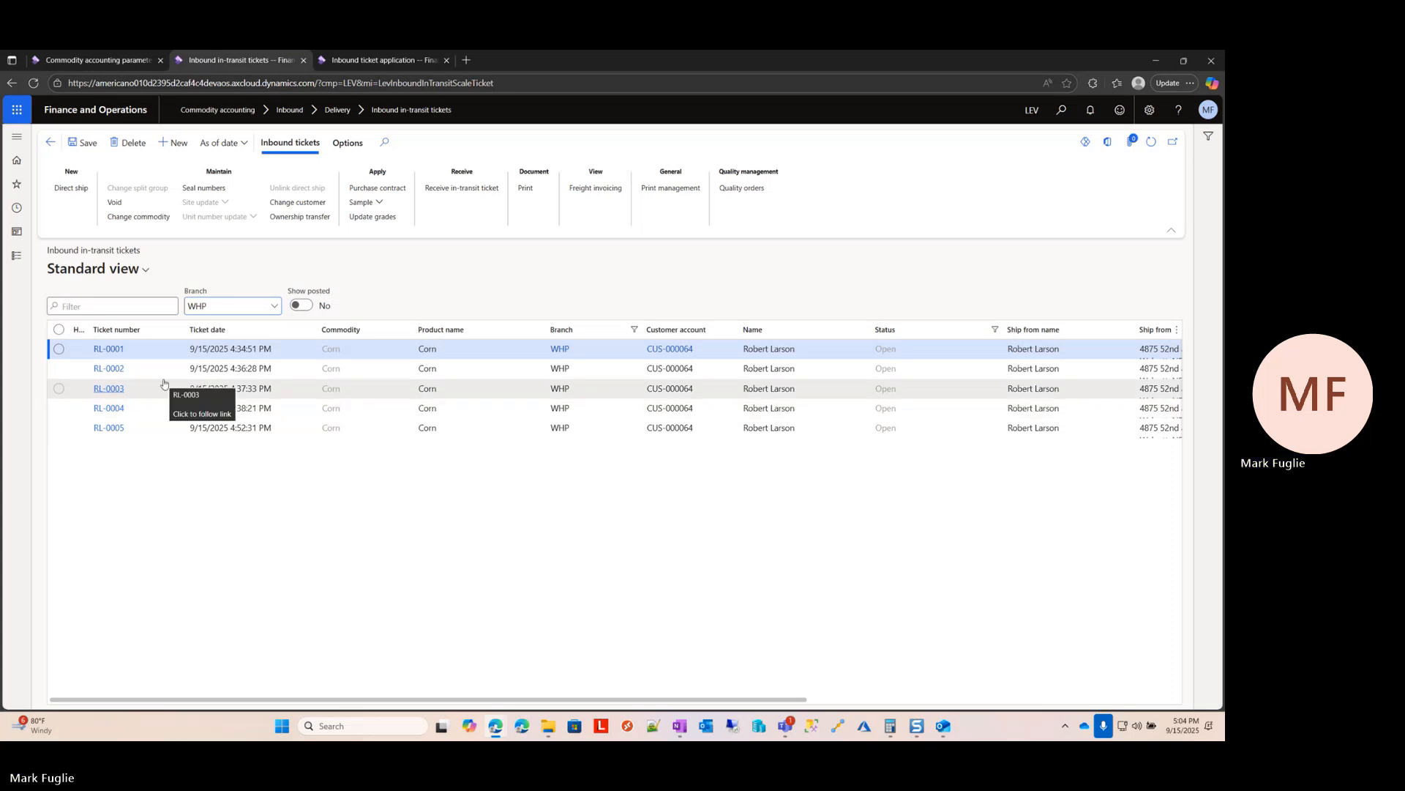
pyautogui.click(109, 368)
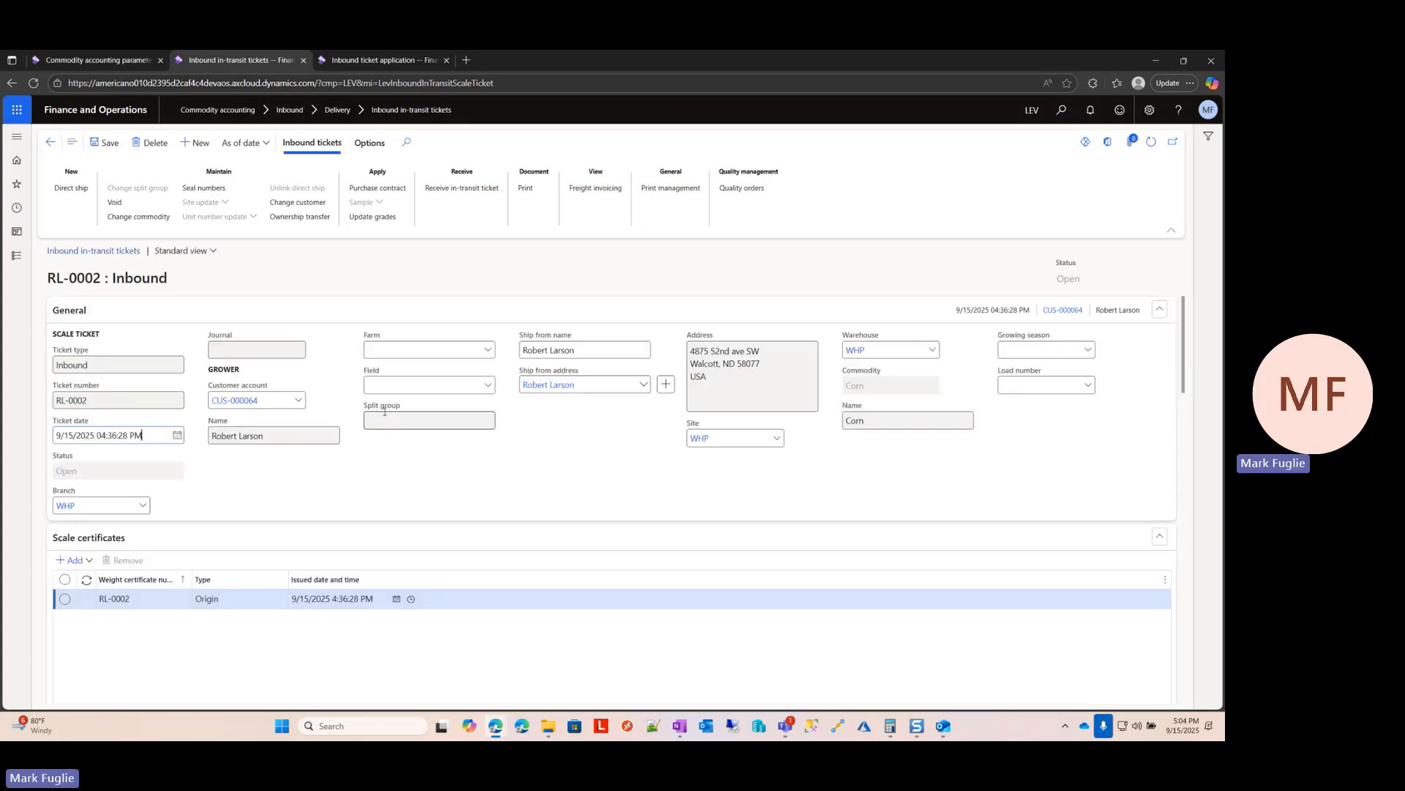
pyautogui.scroll(-2, 420, 477)
pyautogui.scroll(2, 421, 476)
pyautogui.click(50, 144)
pyautogui.click(51, 142)
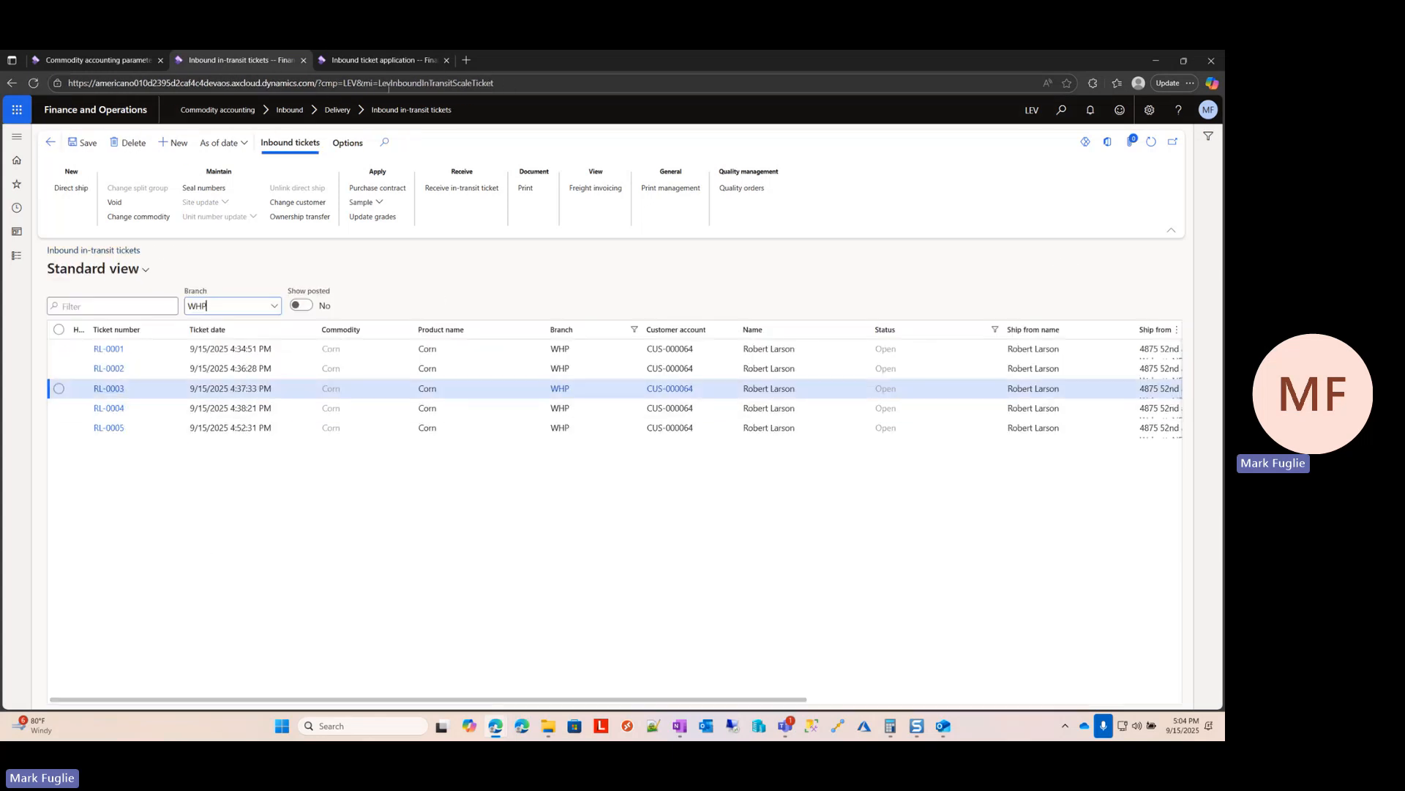
# Step: Set the branch to WHP in the inbound ticket application, keeping Corn as the commodity
pyautogui.click(382, 62)
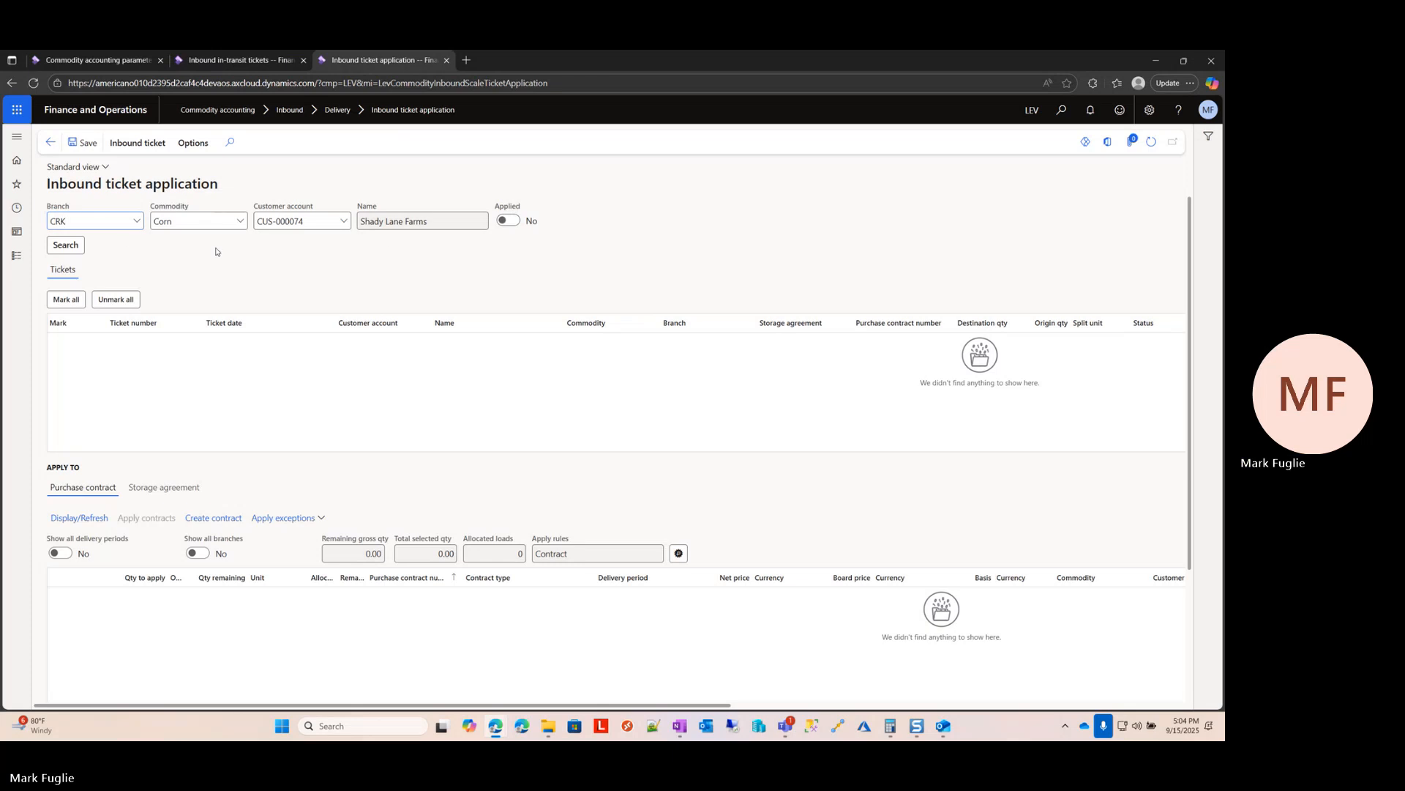
pyautogui.hotkey('ctrl', 'a')
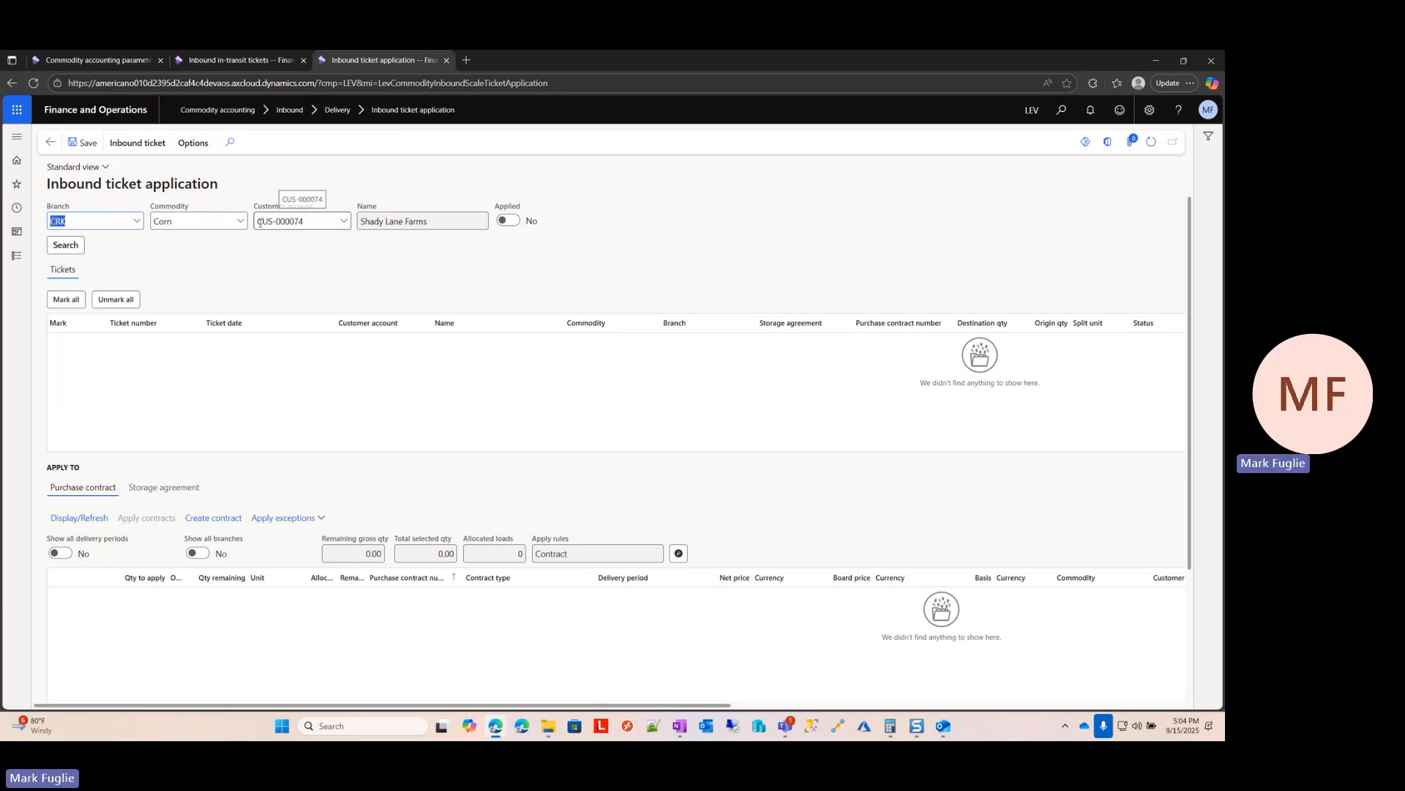
pyautogui.write('WHP')
pyautogui.press('Tab')
pyautogui.press('Tab')
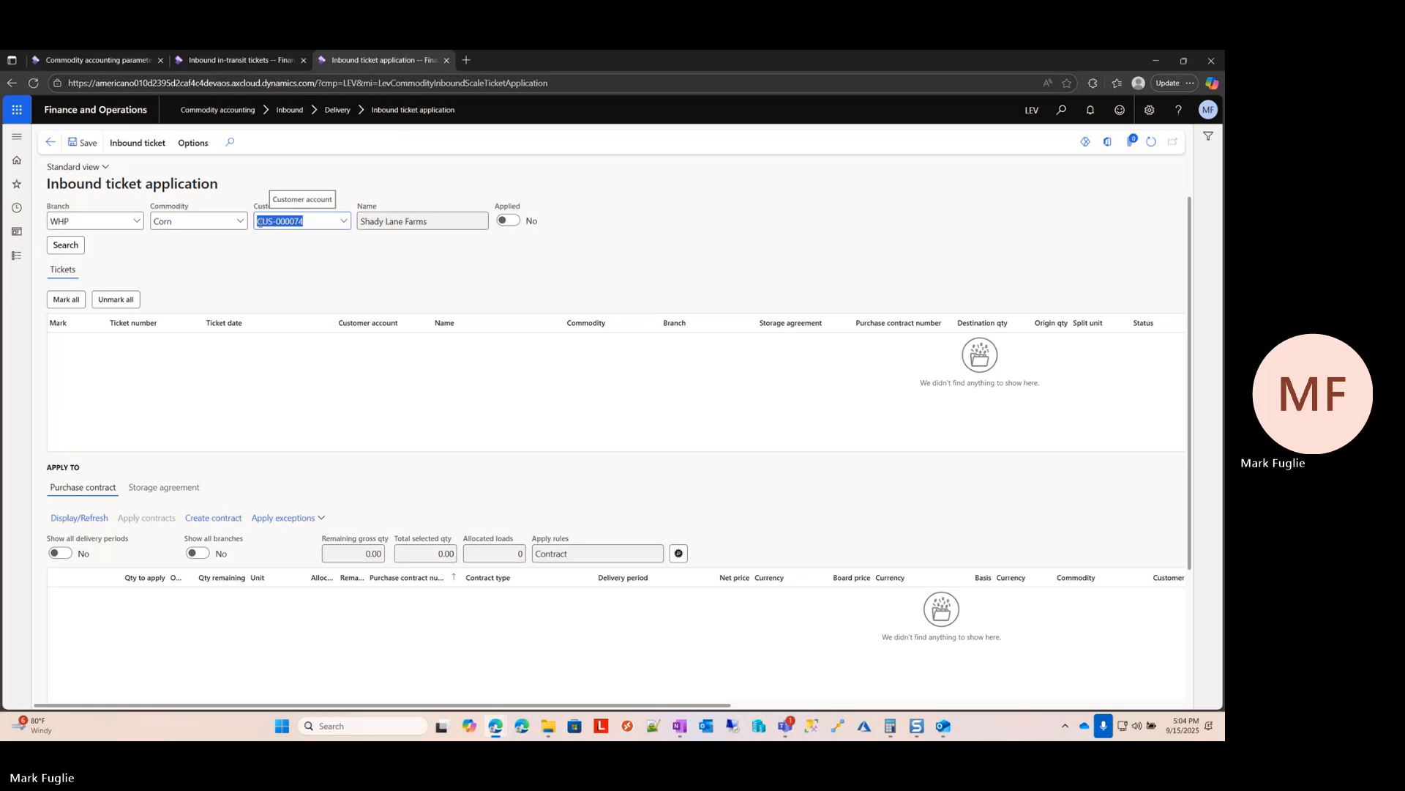
# Step: Set the inbound ticket application's customer account to the in-transit tickets' customer and search for that customer's tickets
pyautogui.click(123, 62)
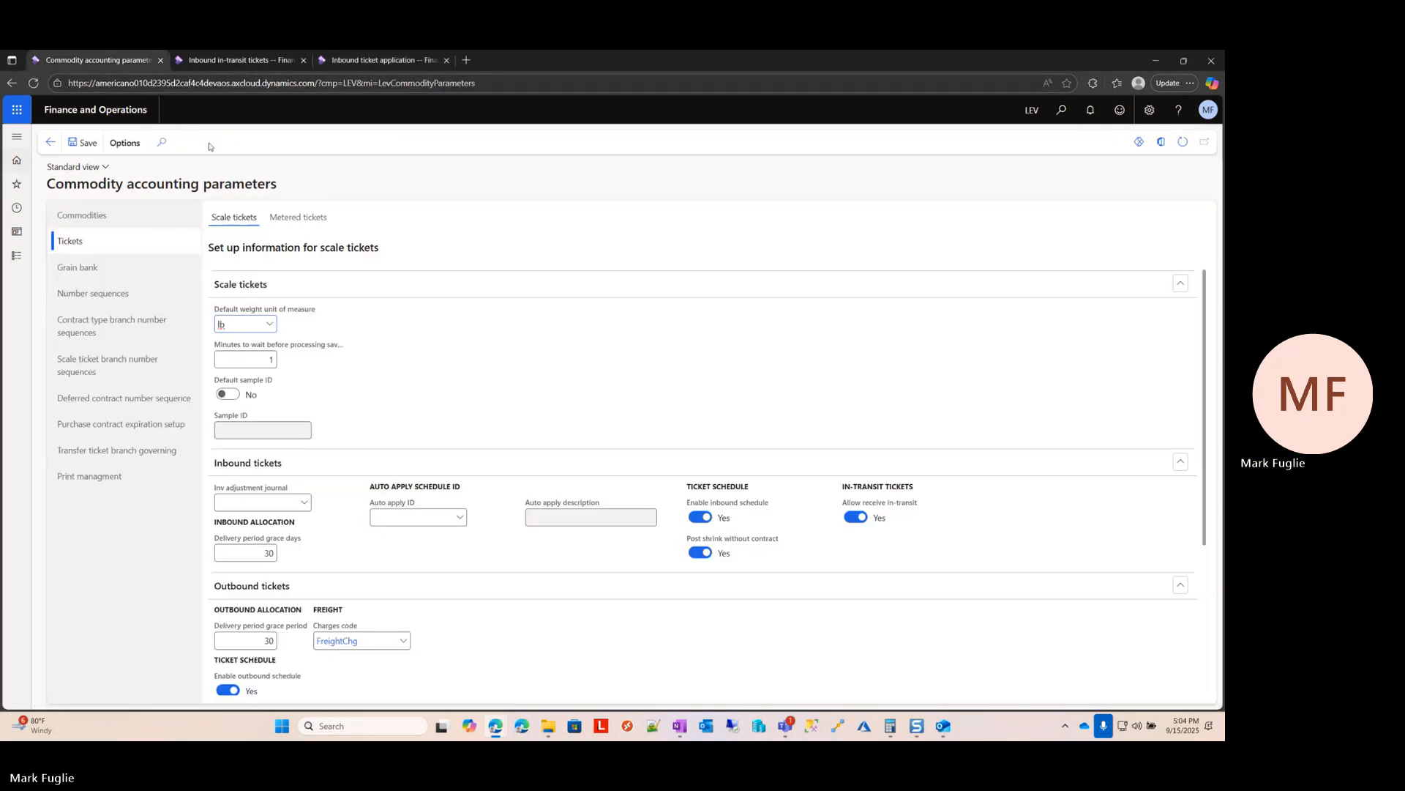
pyautogui.click(236, 60)
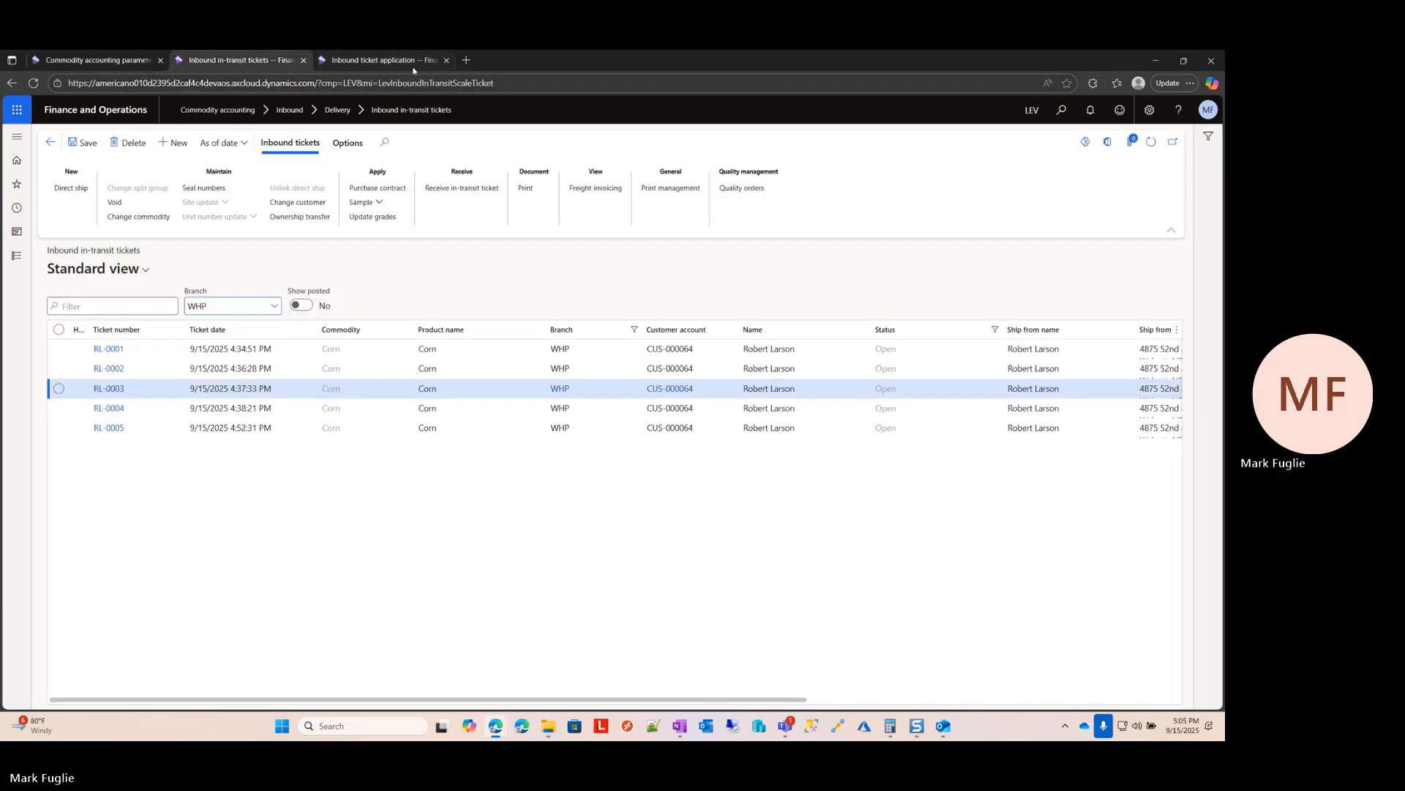
pyautogui.click(380, 60)
pyautogui.write('Rob')
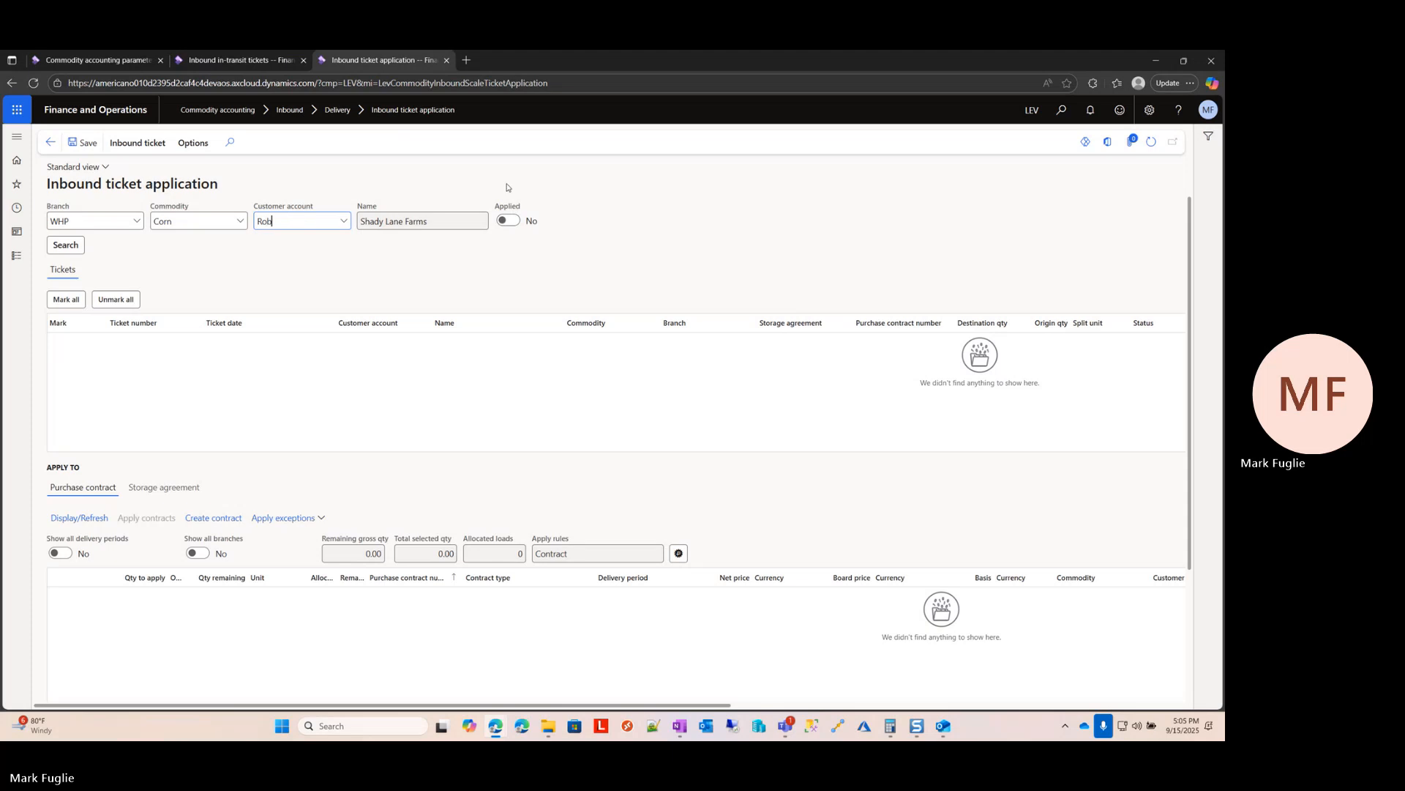
pyautogui.write('er')
pyautogui.press('Return')
pyautogui.press('Tab')
pyautogui.click(65, 245)
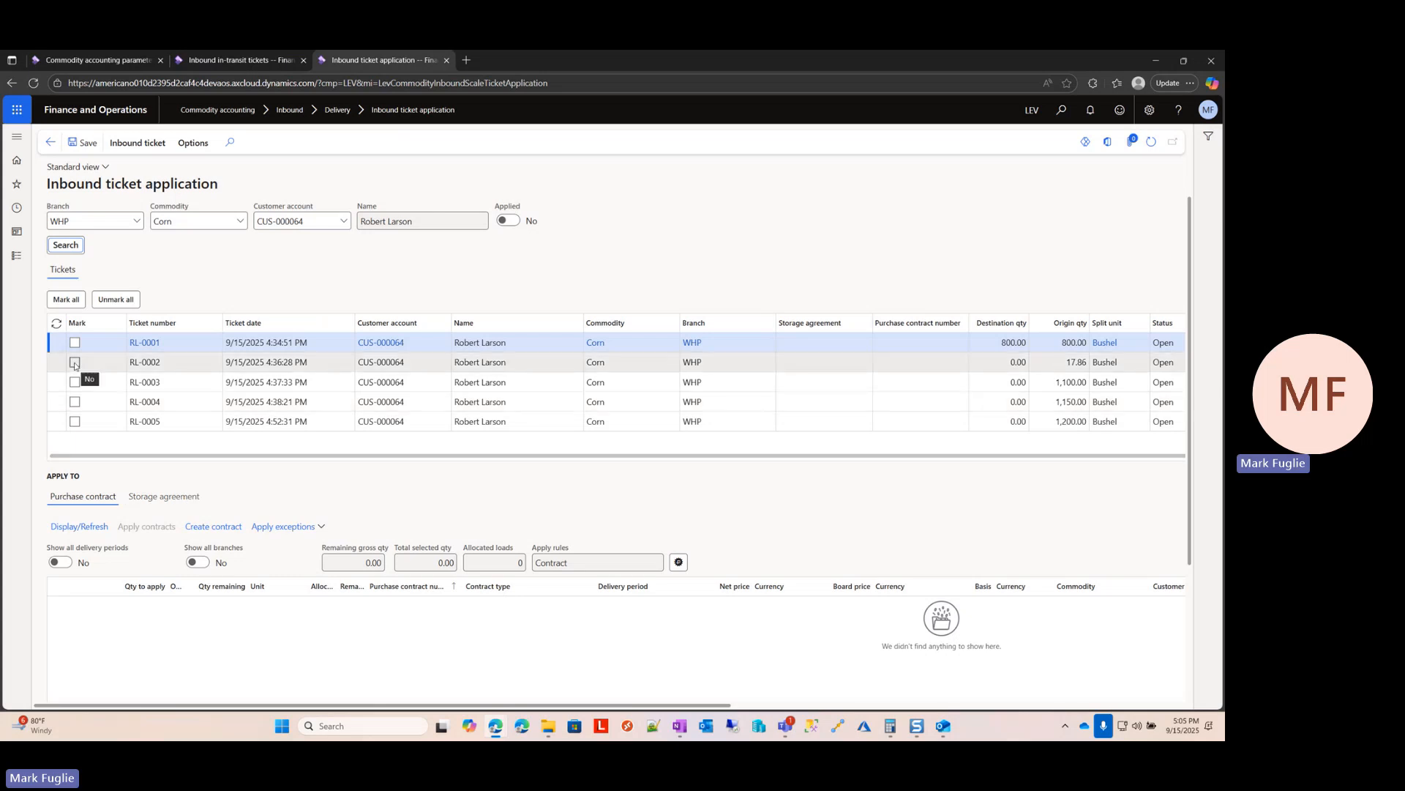
# Step: Mark tickets RL-0002, RL-0003 and RL-0004 for application and open a new purchase contract for them
pyautogui.click(74, 362)
pyautogui.click(74, 381)
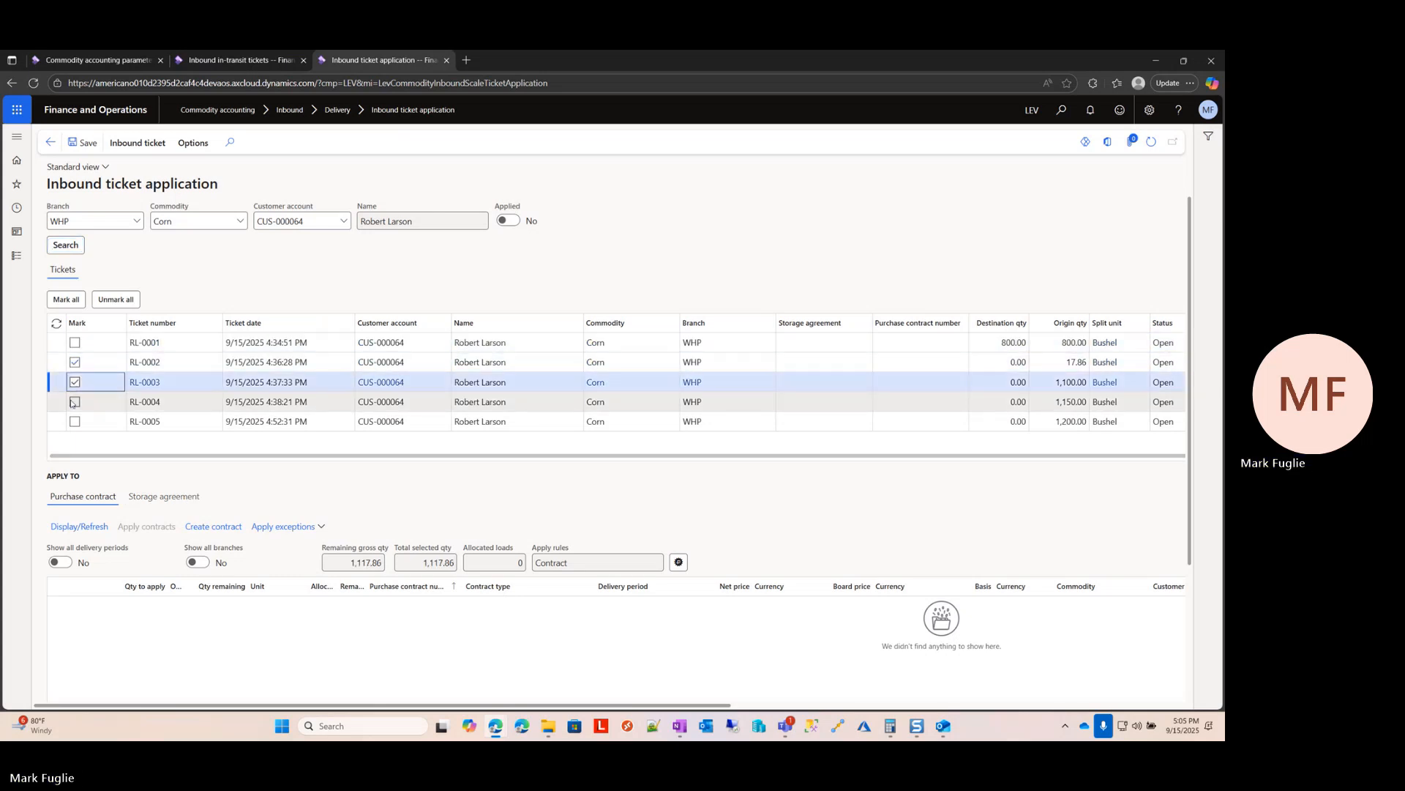
pyautogui.click(75, 401)
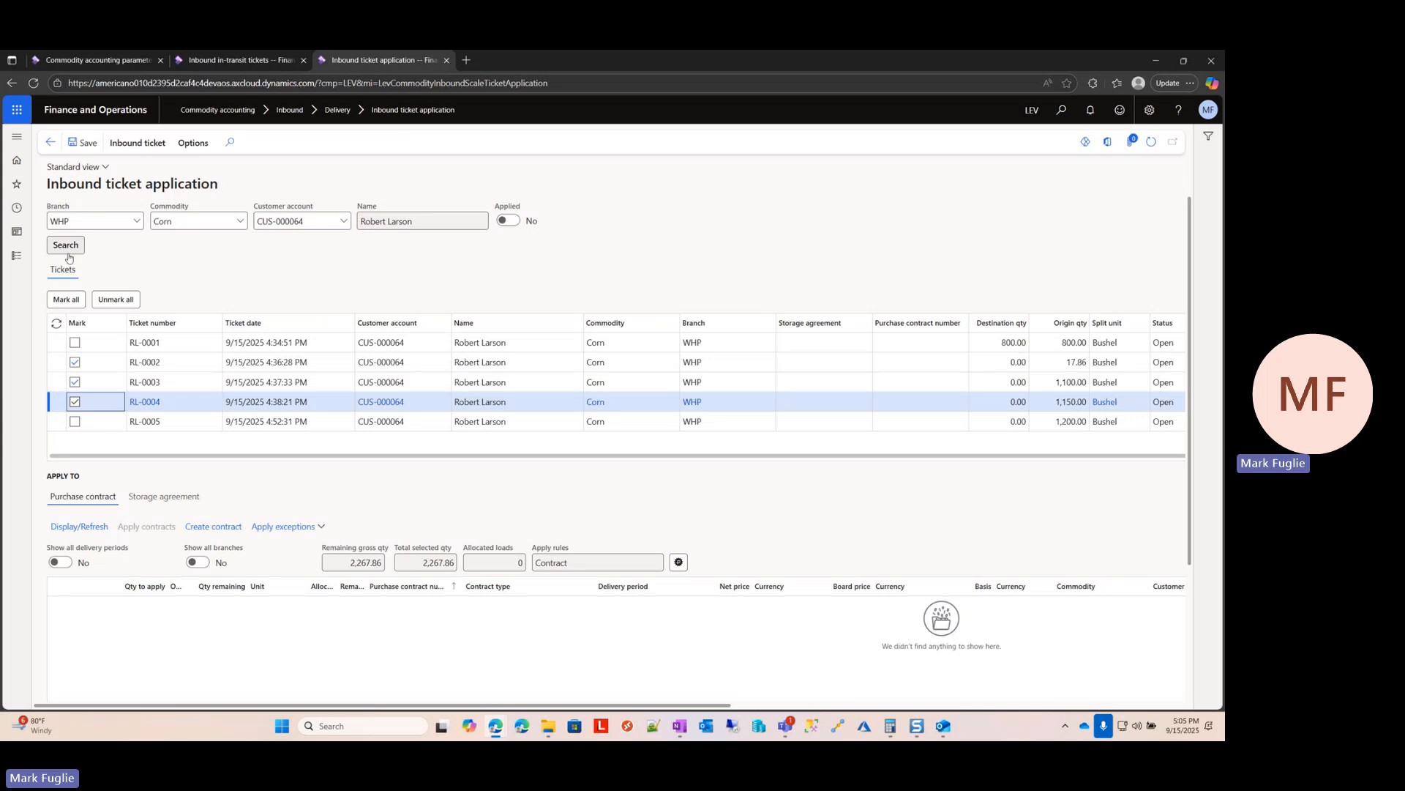
pyautogui.click(67, 526)
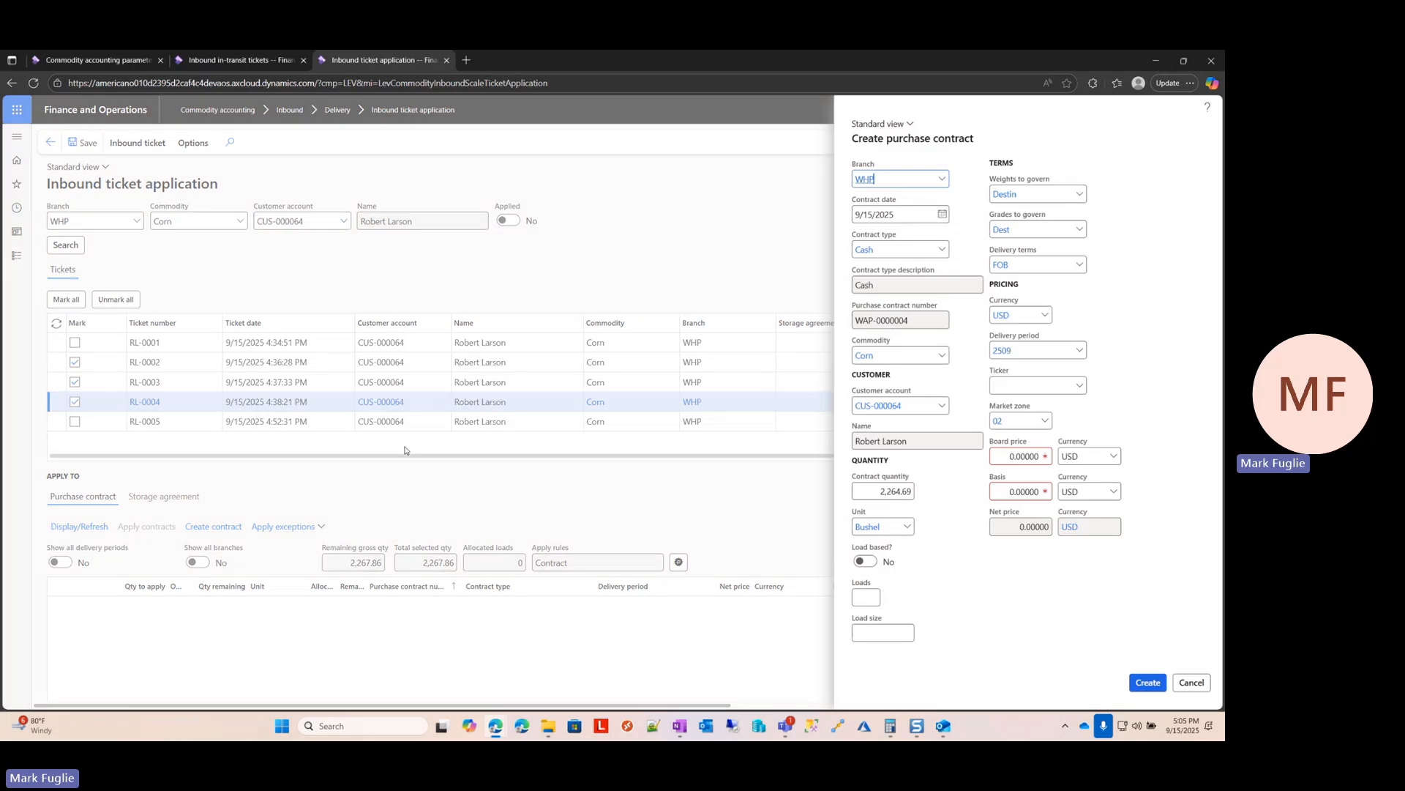
# Step: Set the new purchase contract's ticker to CU25, the September 2025 corn option month
pyautogui.press('Tab')
pyautogui.press('Tab')
pyautogui.press('Tab')
pyautogui.press('Tab')
pyautogui.press('Tab')
pyautogui.press('Tab')
pyautogui.press('Tab')
pyautogui.press('Tab')
pyautogui.press('Tab')
pyautogui.press('Tab')
pyautogui.press('Tab')
pyautogui.press('Tab')
pyautogui.press('Tab')
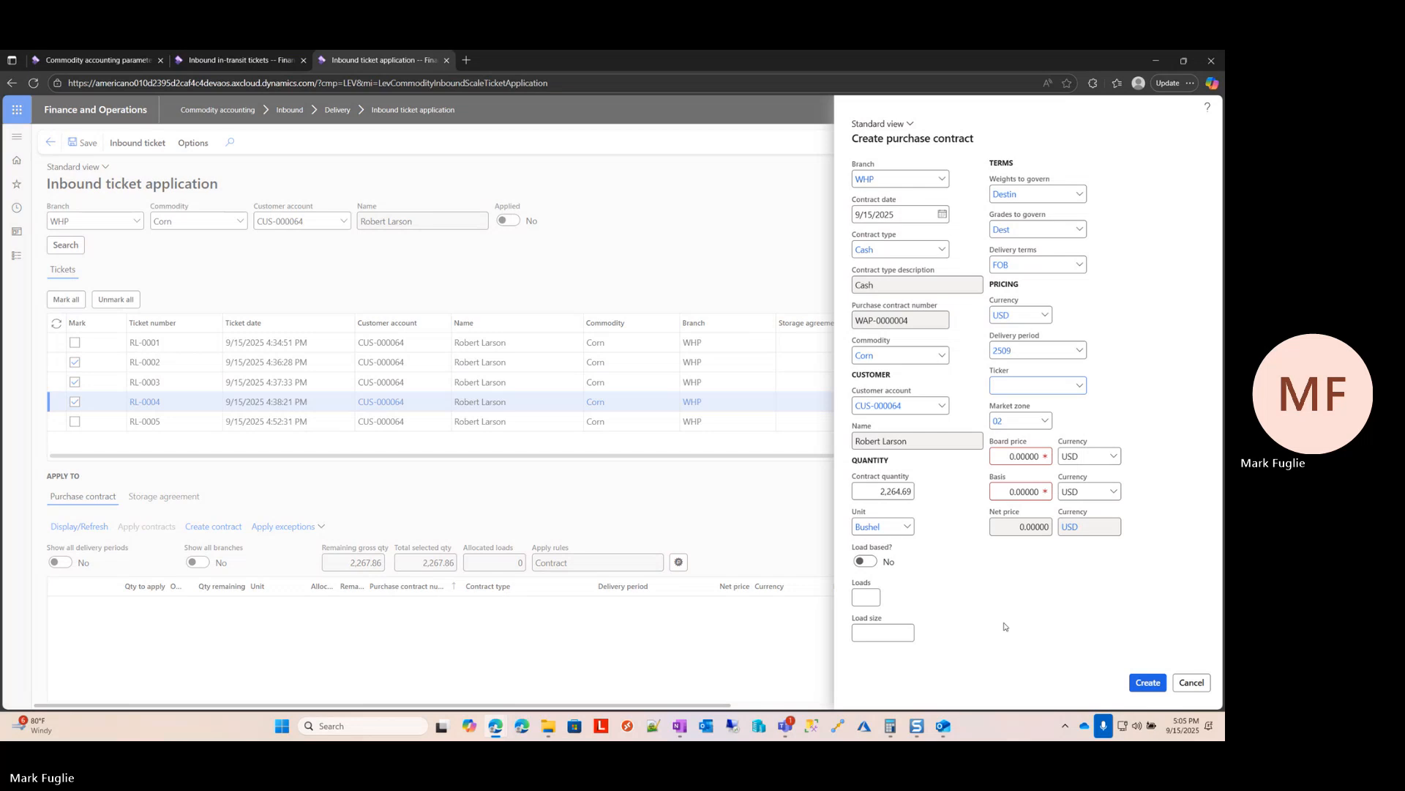
pyautogui.write('cu')
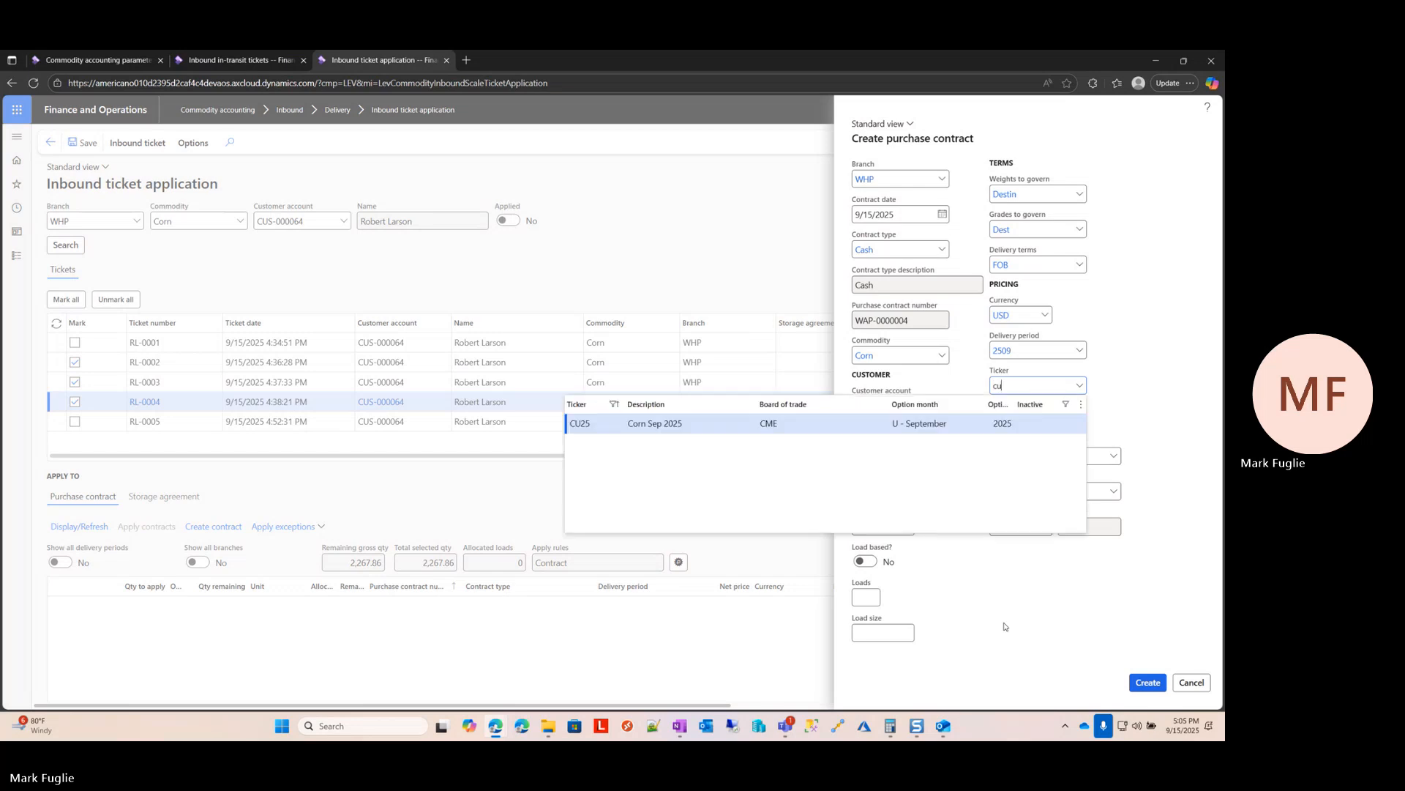
pyautogui.press('Tab')
pyautogui.press('Tab')
pyautogui.press('Tab')
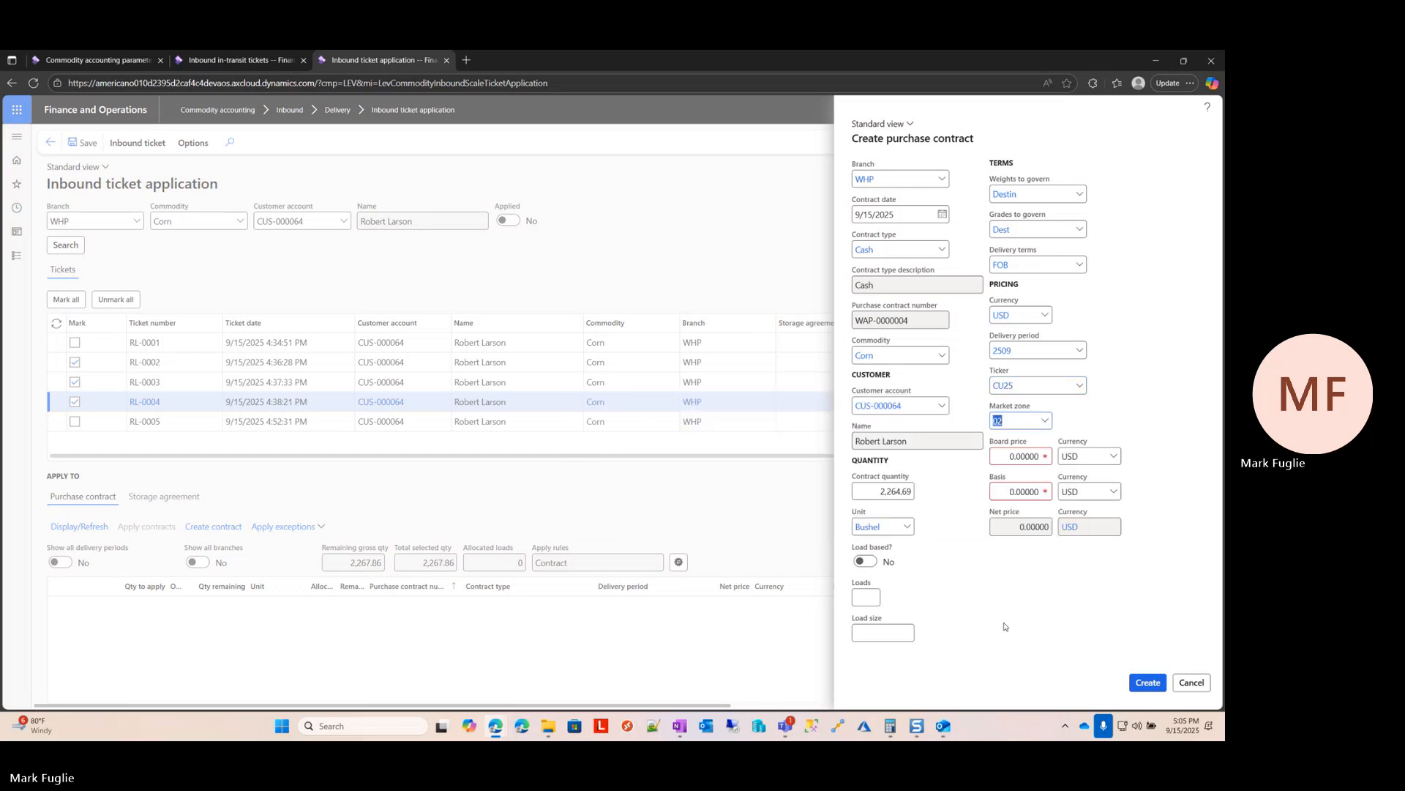
# Step: Price the purchase contract with a board price of 5.00 and a basis of -0.25 USD, and create it
pyautogui.press('Tab')
pyautogui.write('-0.25')
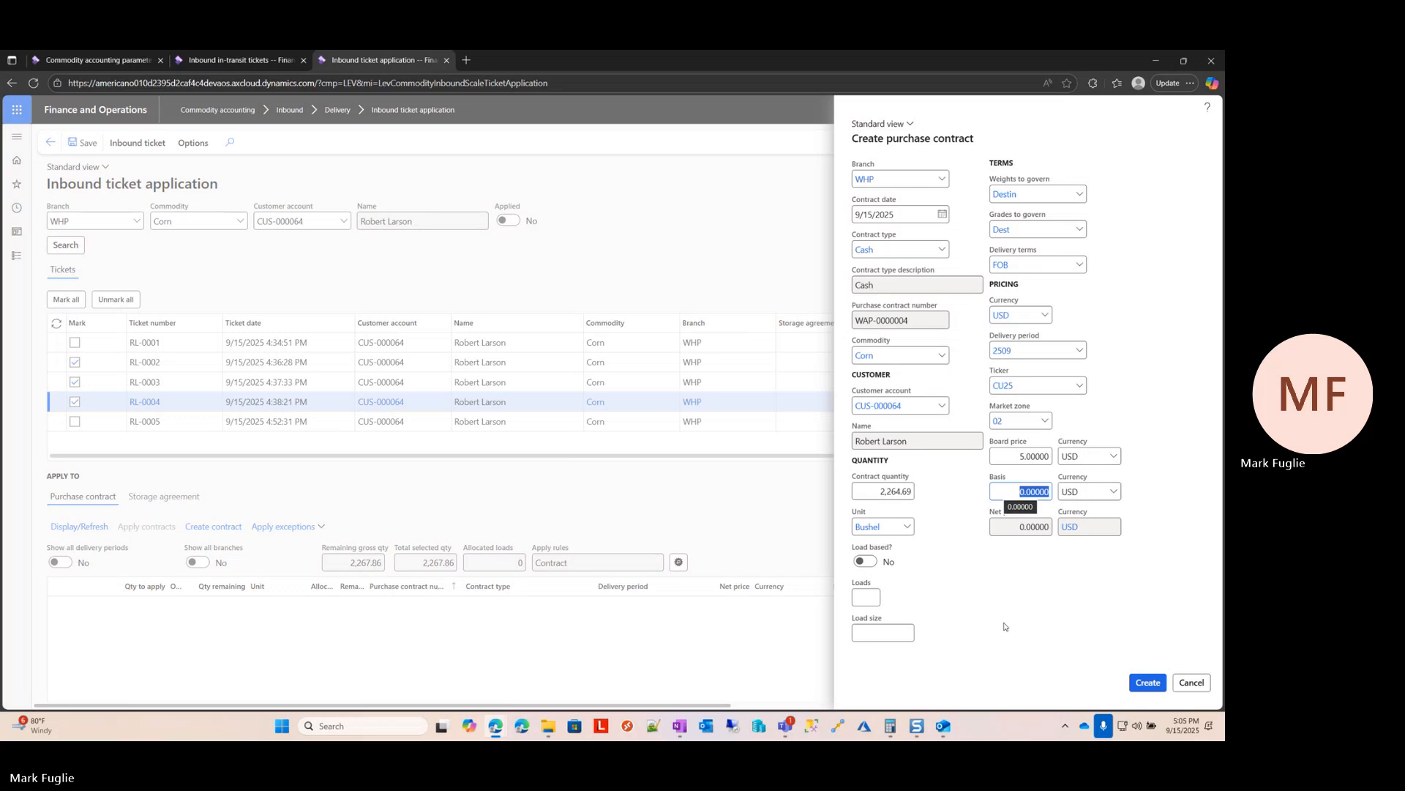
pyautogui.press('Tab')
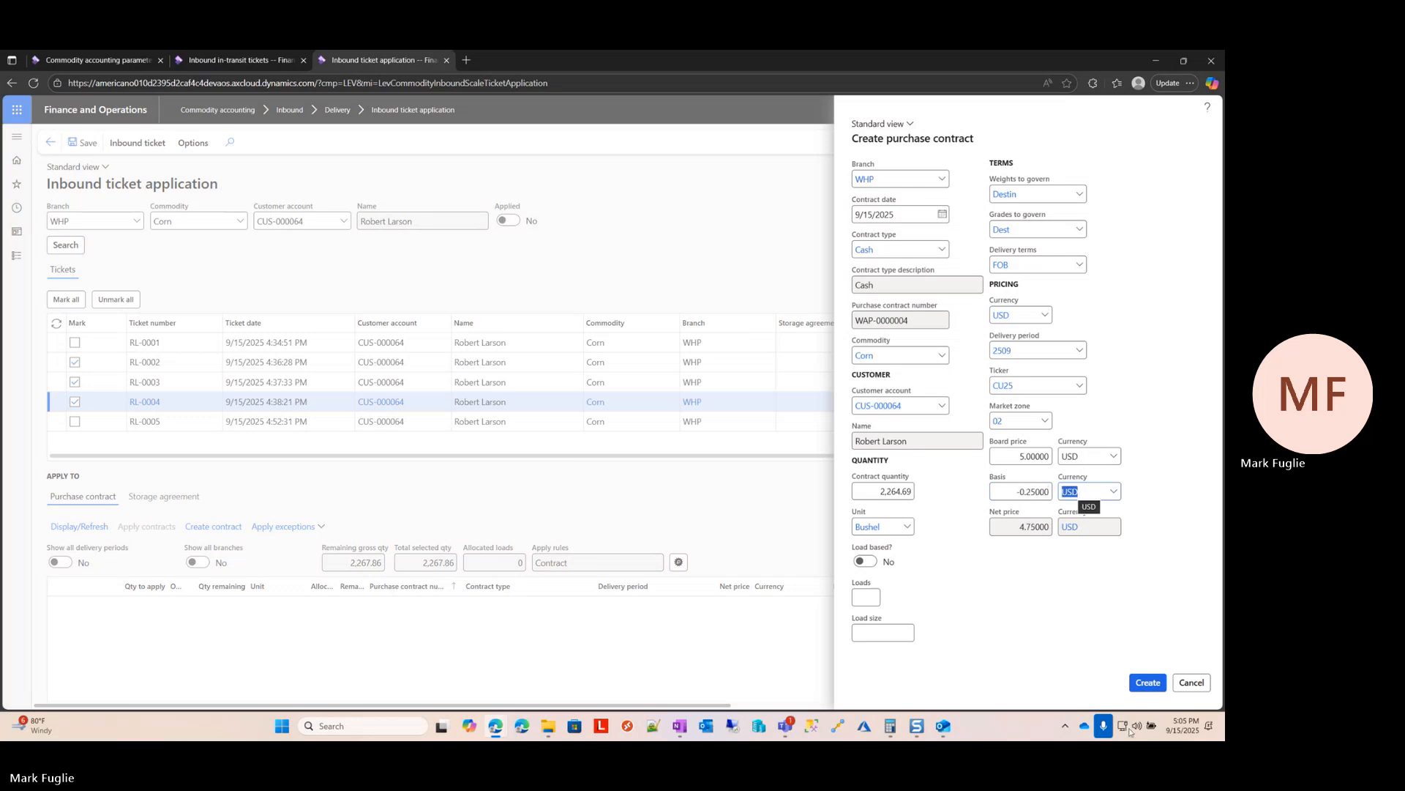
pyautogui.click(1147, 682)
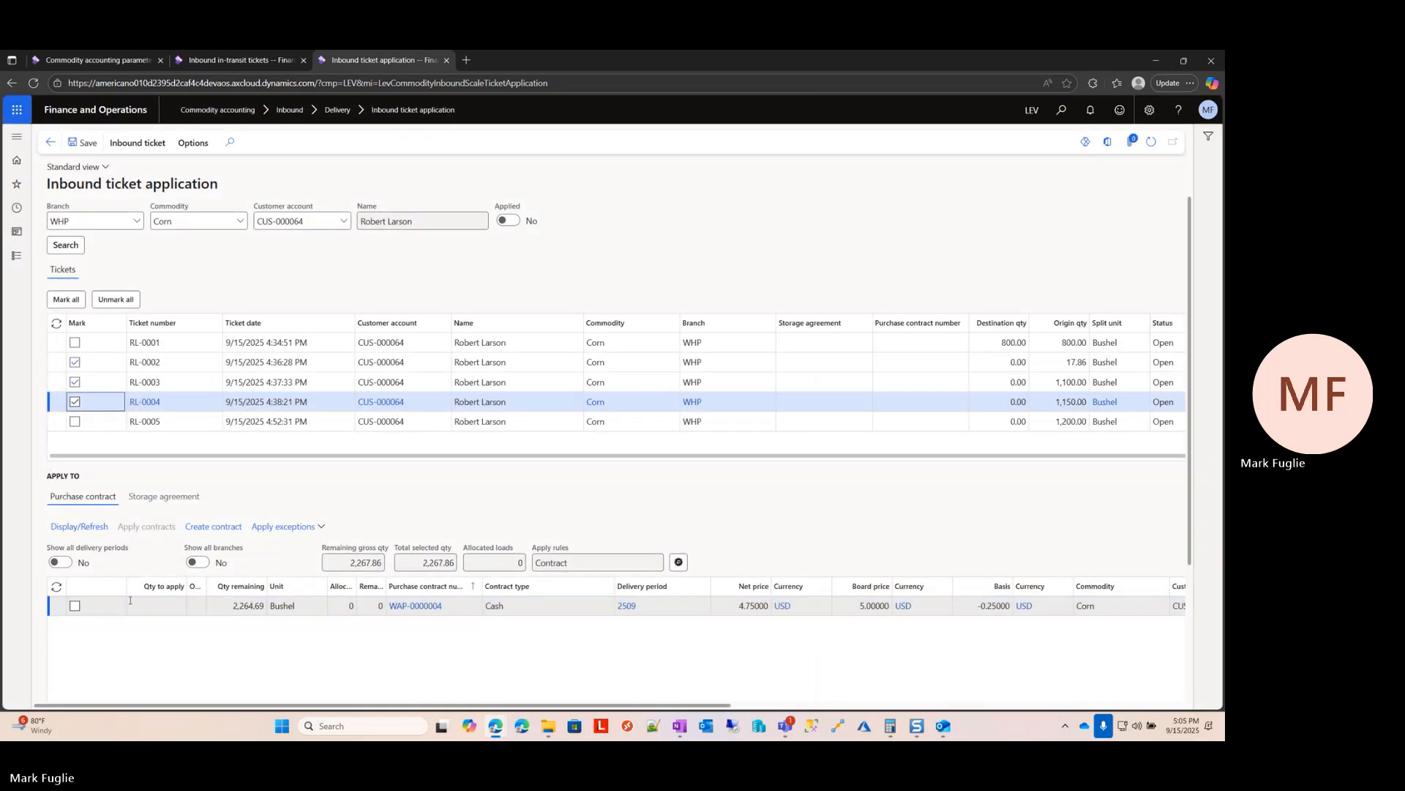
# Step: Apply the marked tickets to the newly created cash purchase contract and return to the in-transit ticket list
pyautogui.click(75, 605)
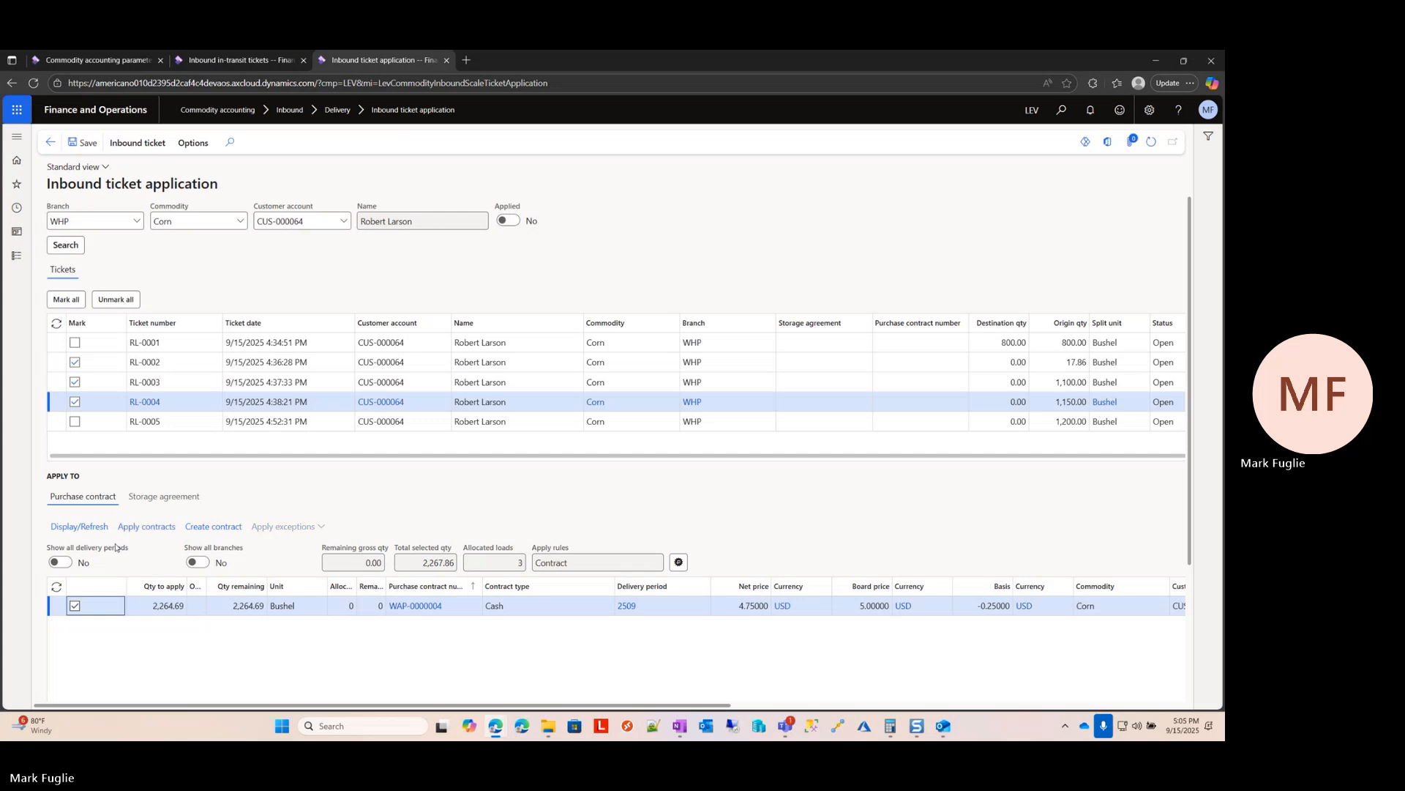
pyautogui.click(147, 527)
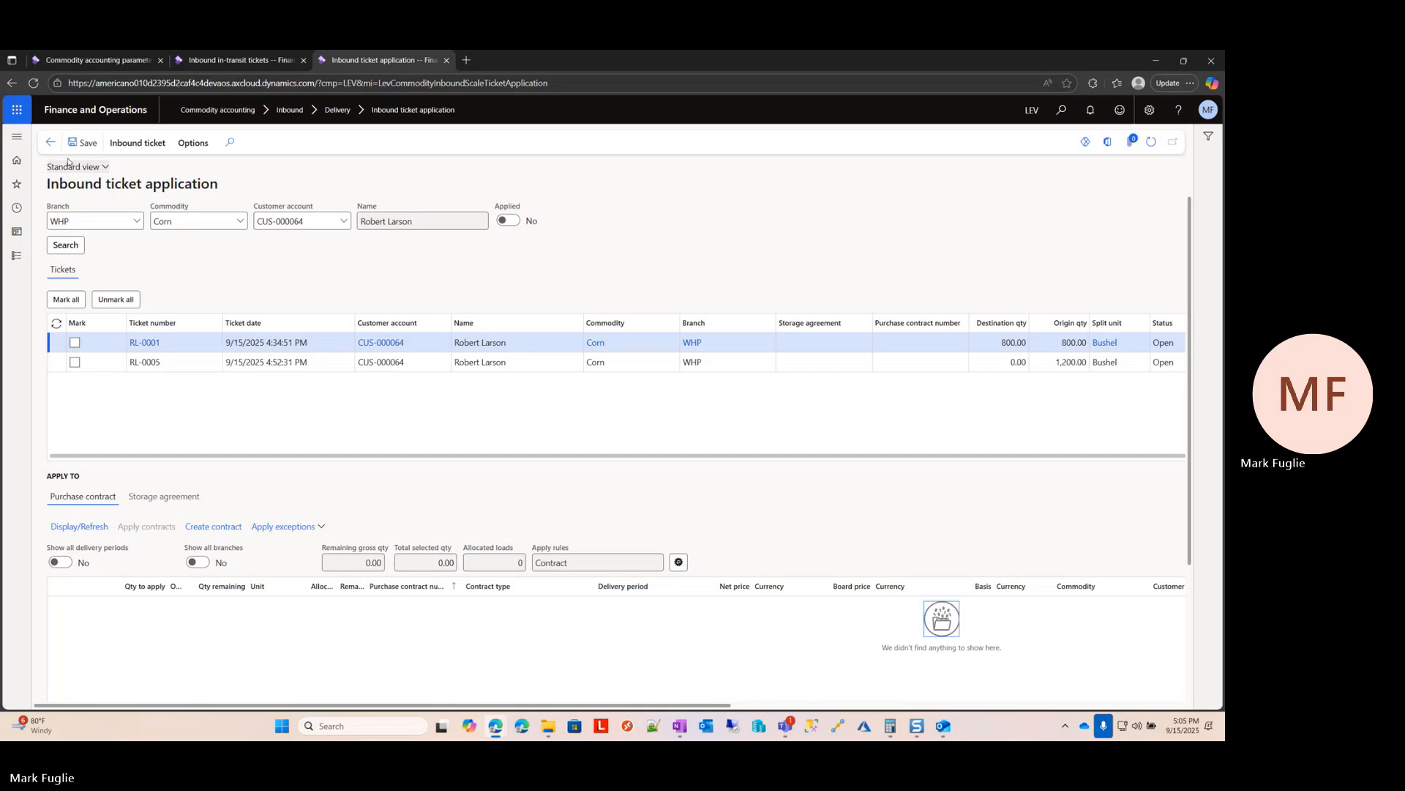
pyautogui.click(48, 144)
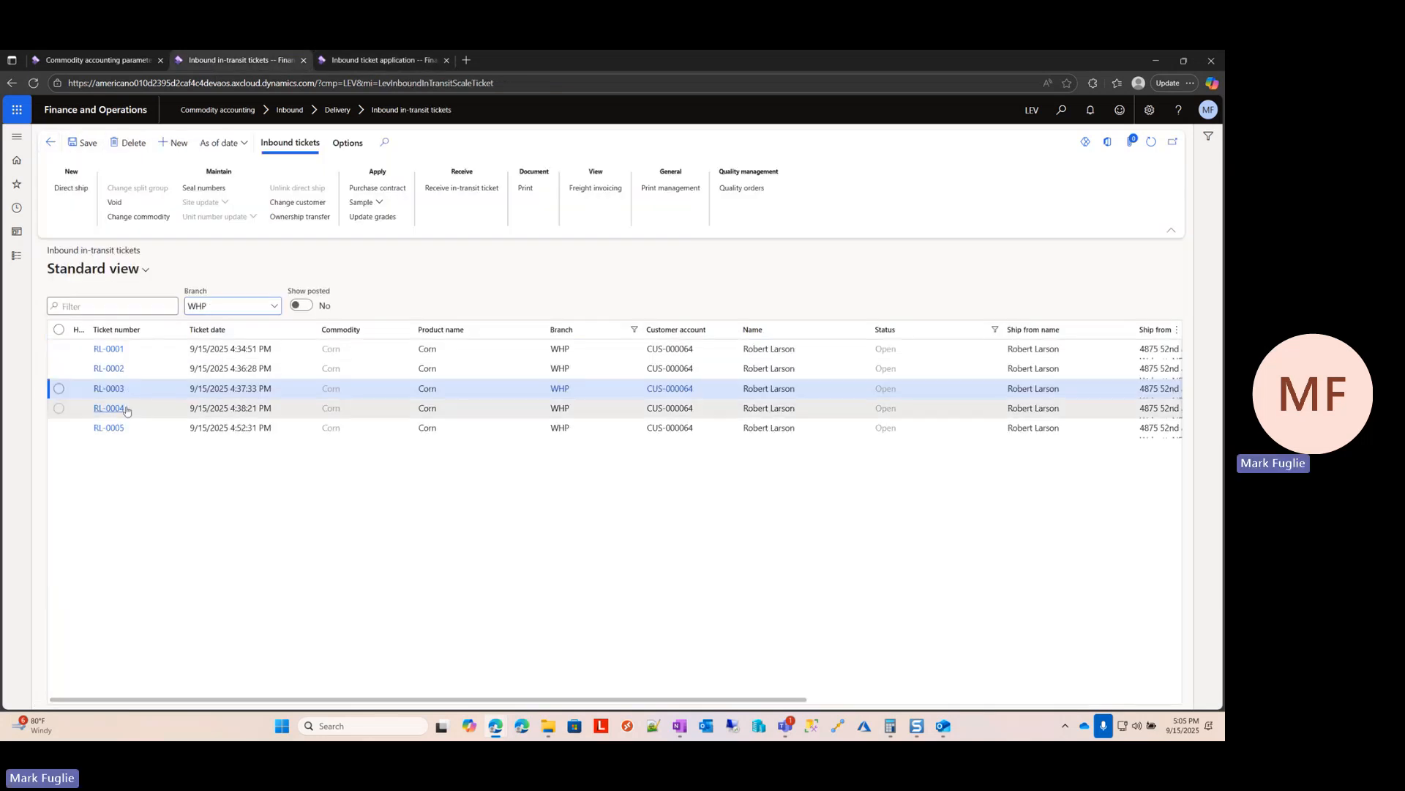
# Step: Receive in-transit tickets RL-0002 through RL-0005 together, agreeing to continue without destination weights and grades, and refresh the list
pyautogui.click(58, 368)
pyautogui.click(60, 409)
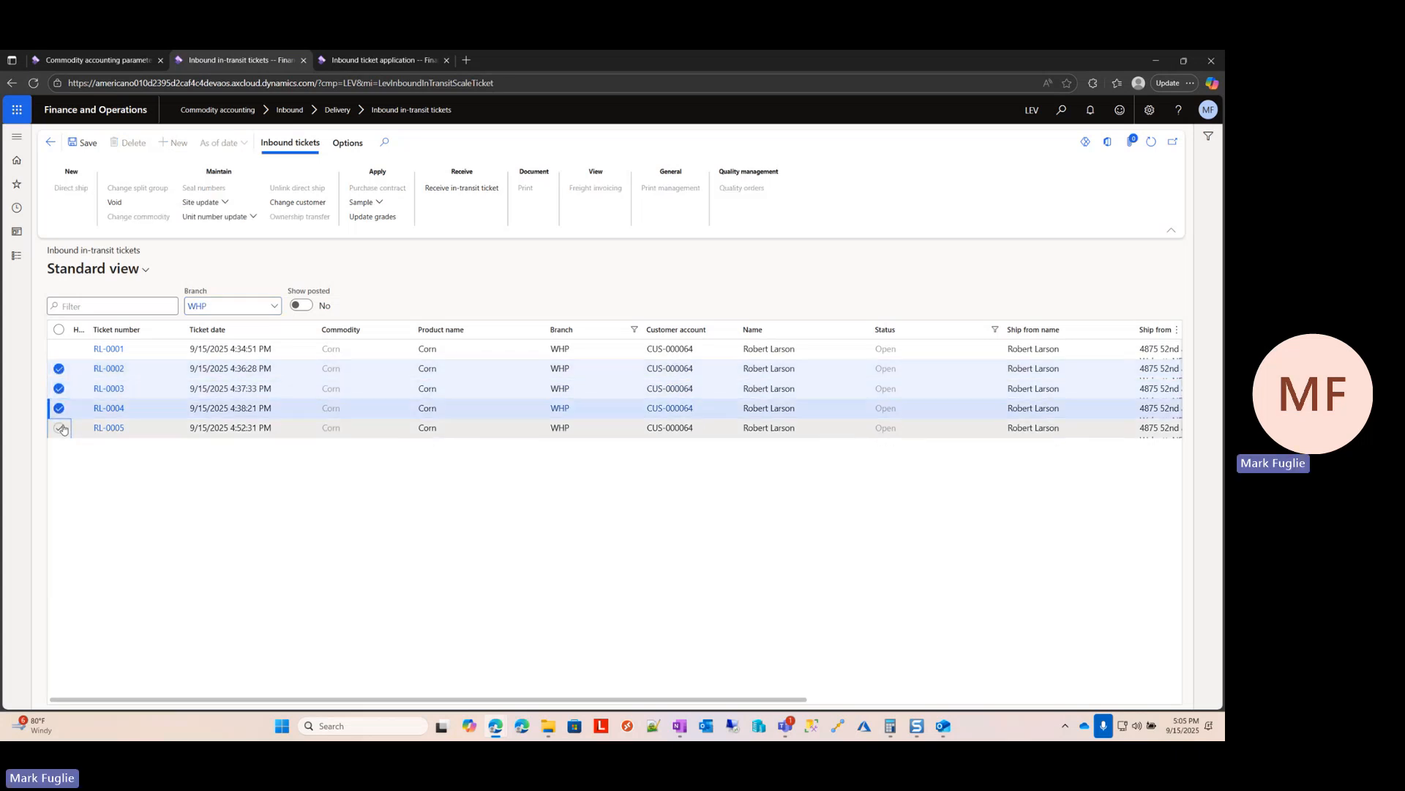
pyautogui.click(59, 428)
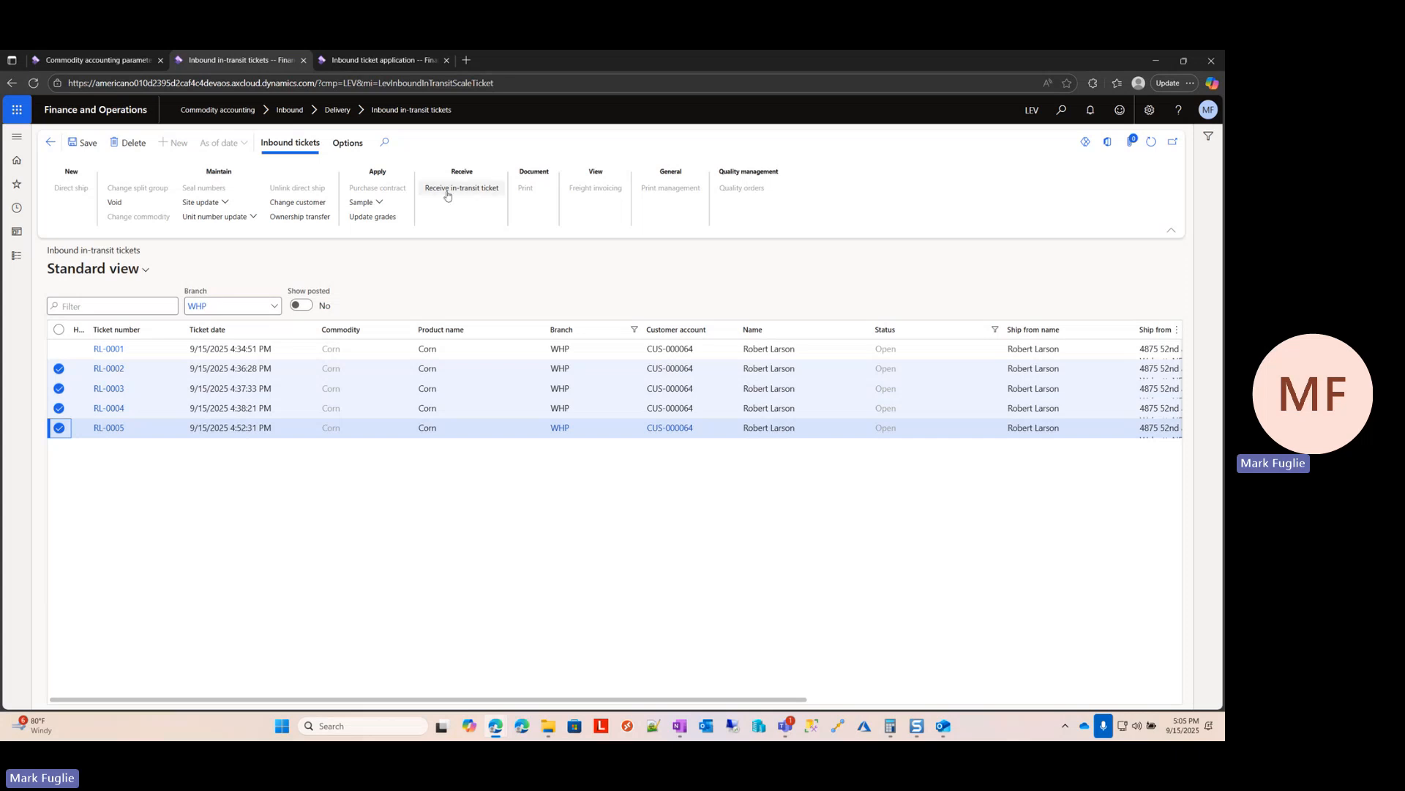
pyautogui.click(486, 196)
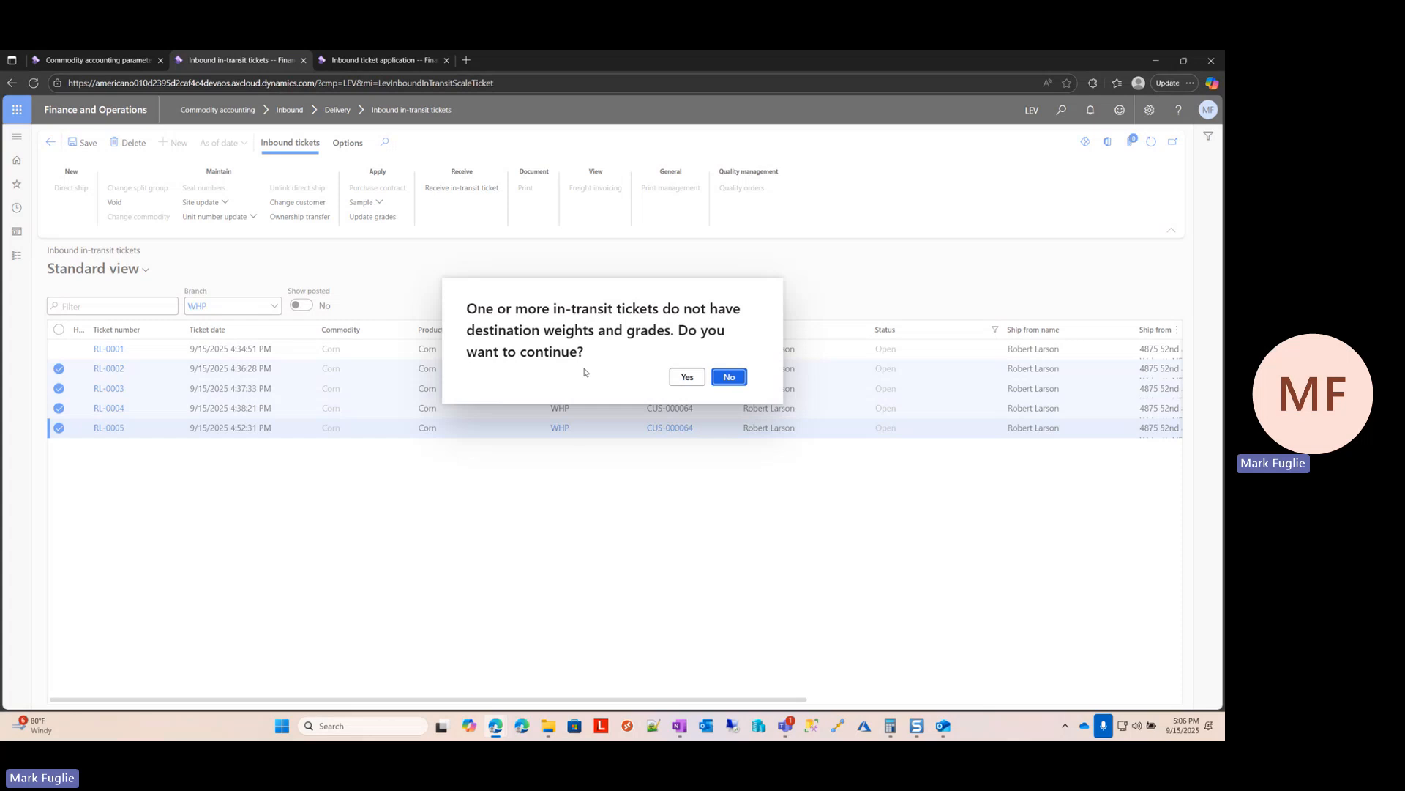
pyautogui.click(688, 378)
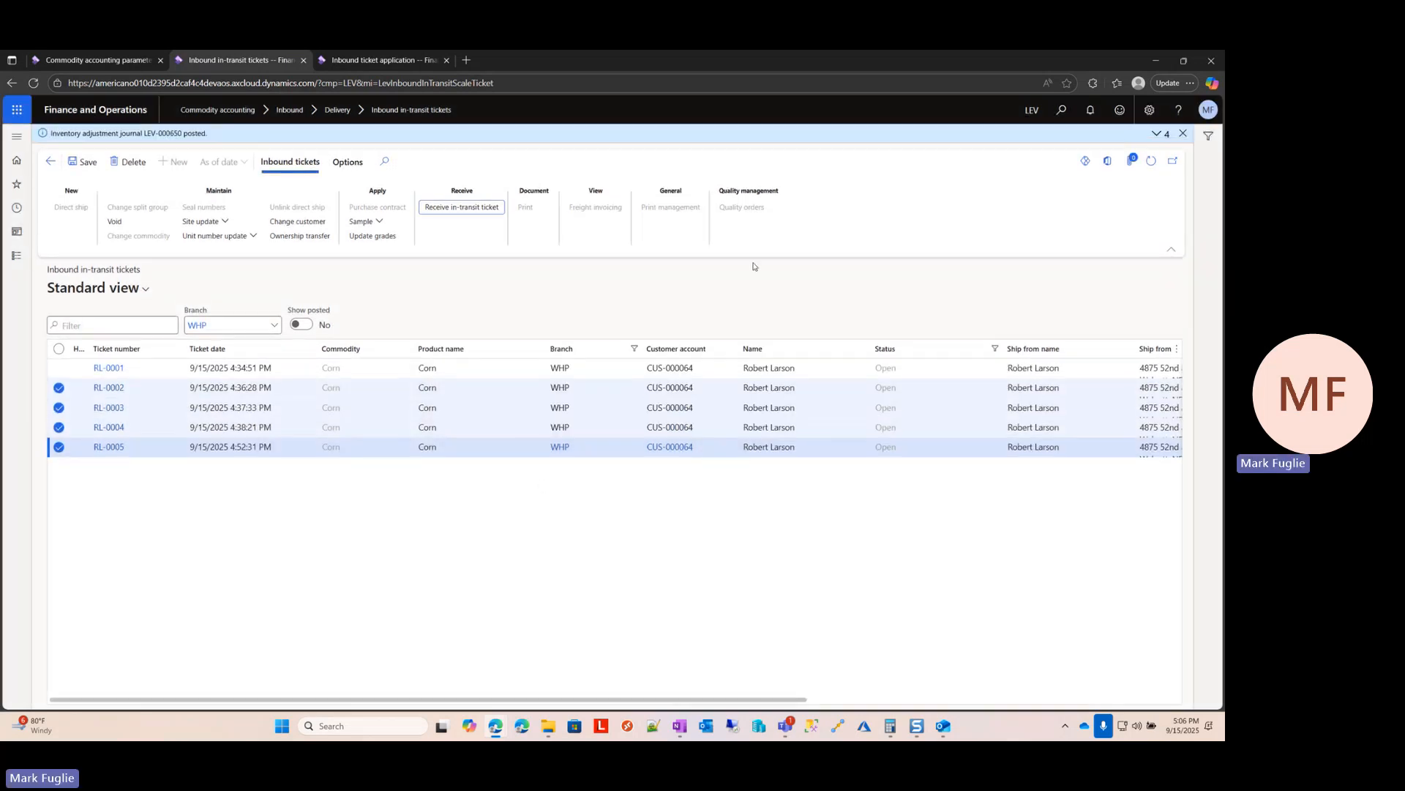
pyautogui.click(1151, 162)
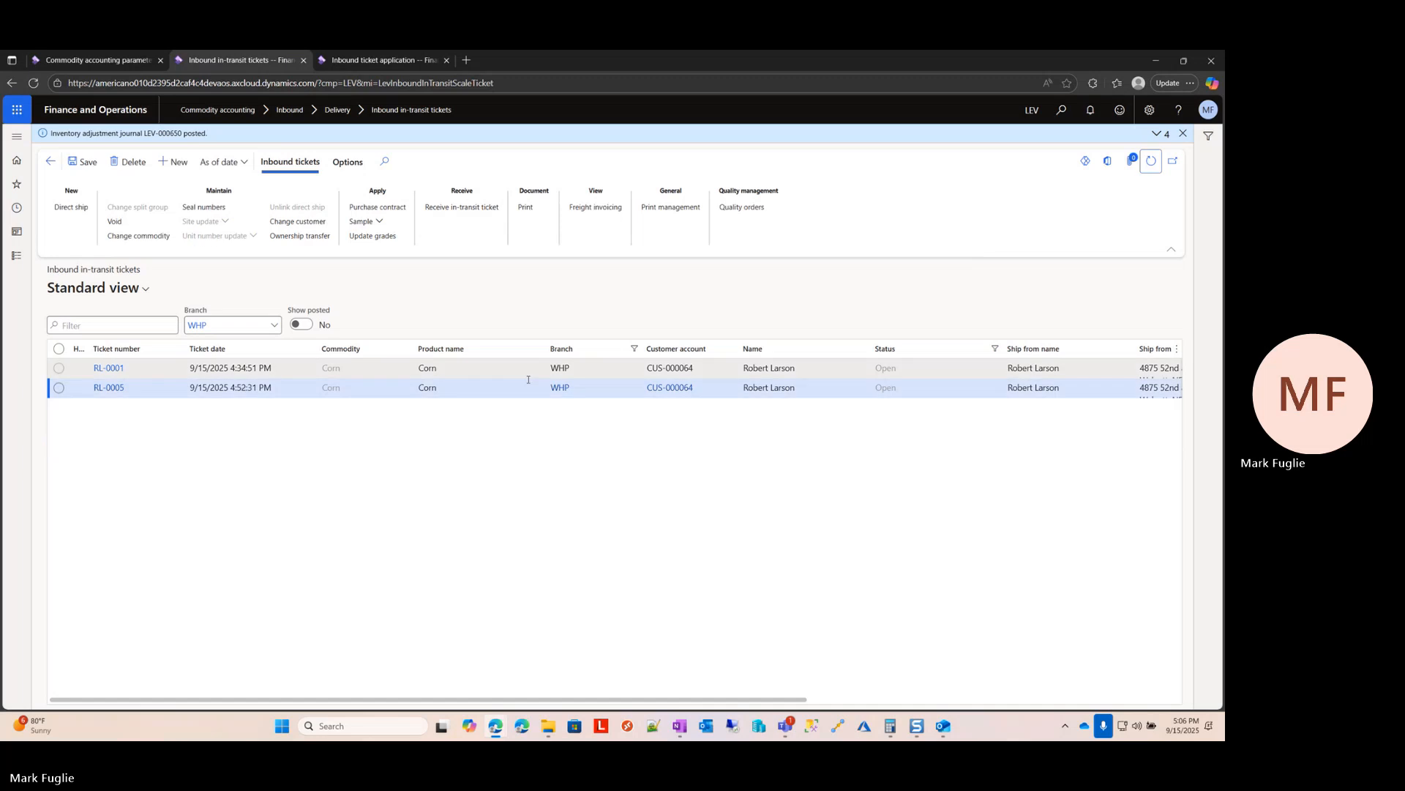